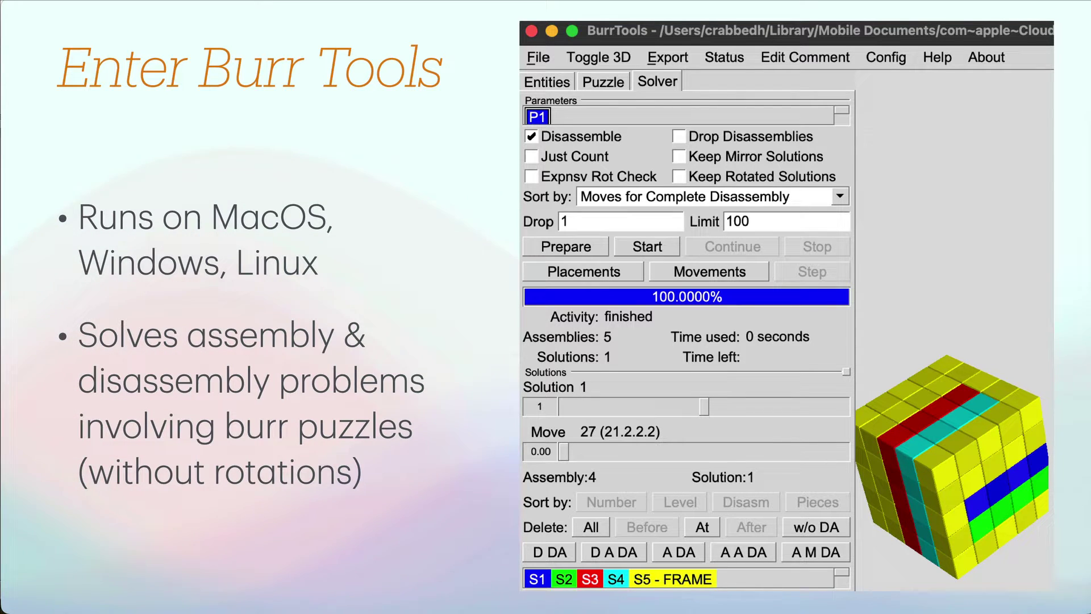
Advance the presentation to 'The Problem with PWBP' slide.
{"action": "key", "text": "Right"}
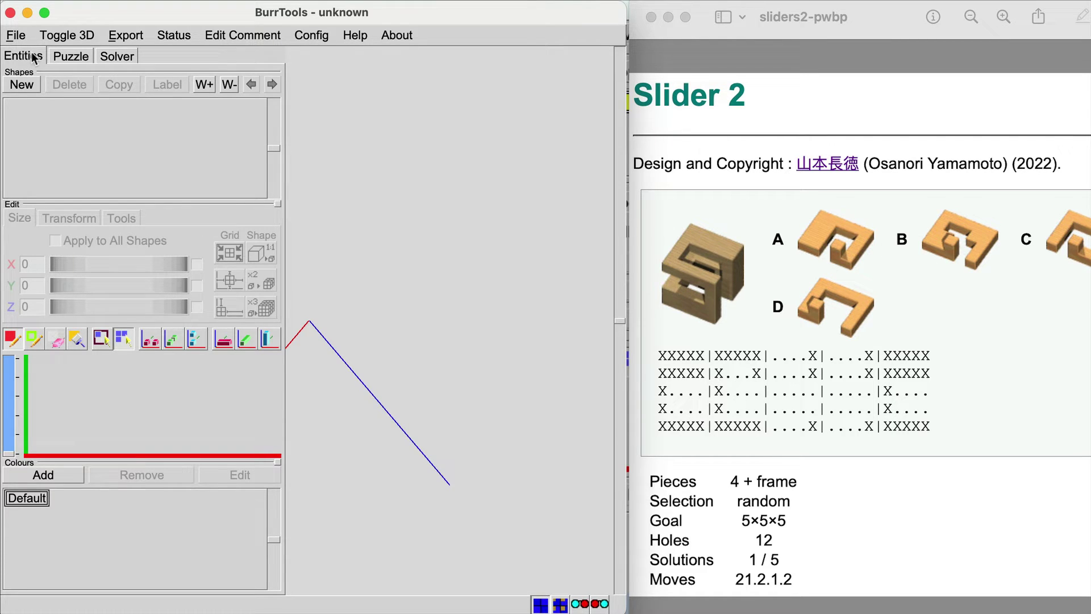
Point out File > Import without using it, then add a new 6×6×6 shape S1.
{"action": "left_click", "coordinate": [15, 35]}
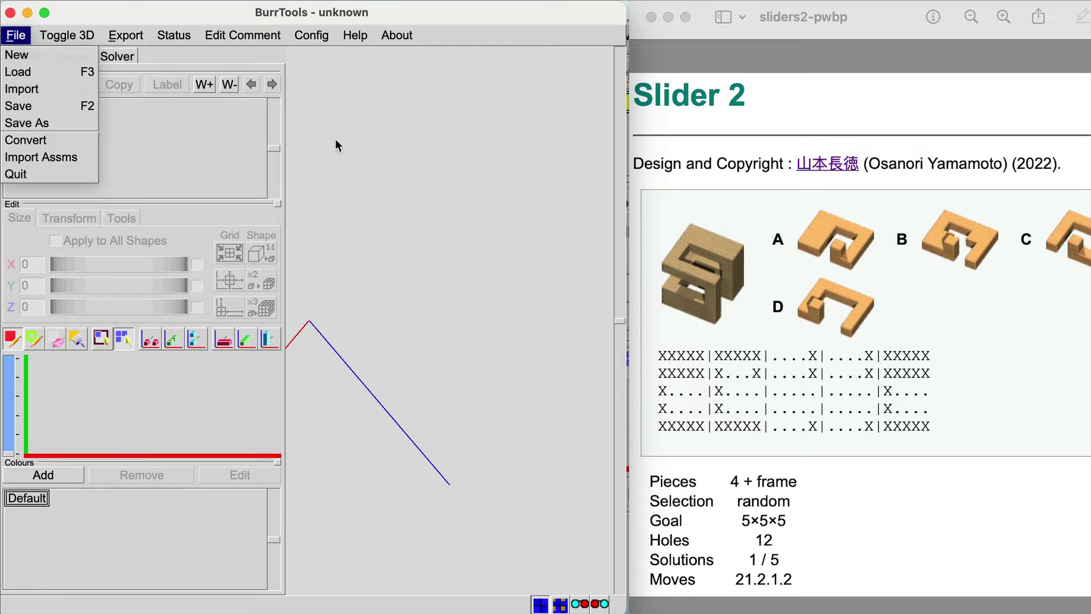
{"action": "left_click", "coordinate": [370, 156]}
{"action": "left_click", "coordinate": [12, 38]}
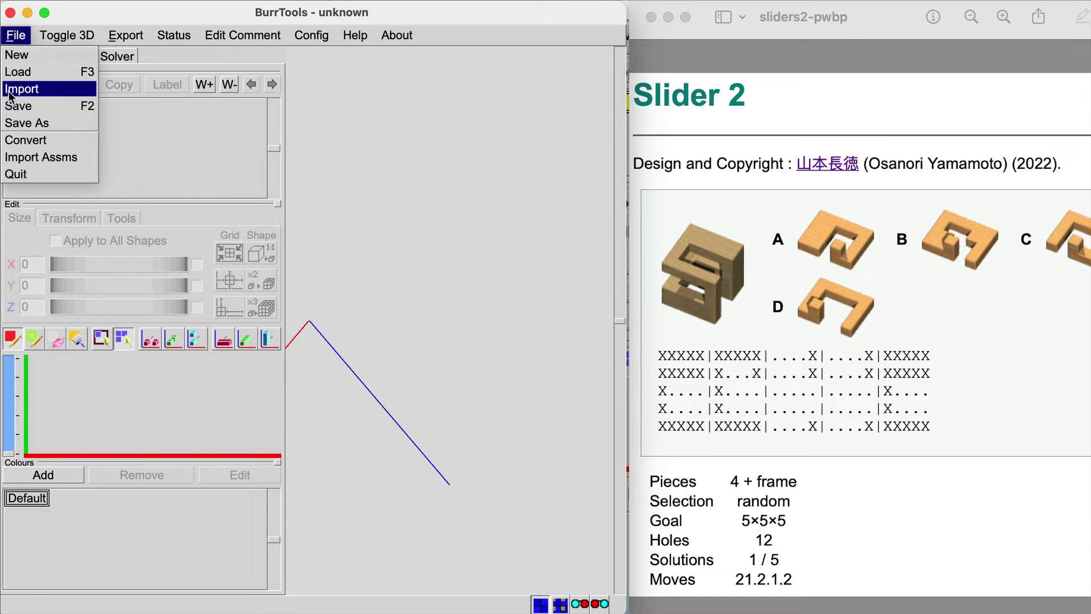
{"action": "left_click", "coordinate": [476, 143]}
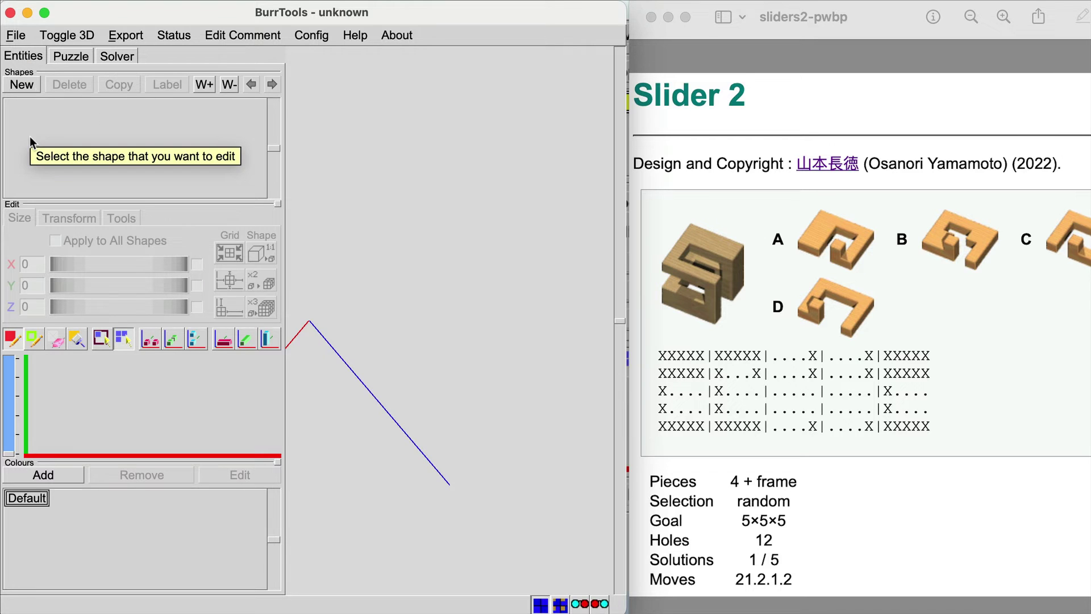
{"action": "left_click", "coordinate": [23, 87]}
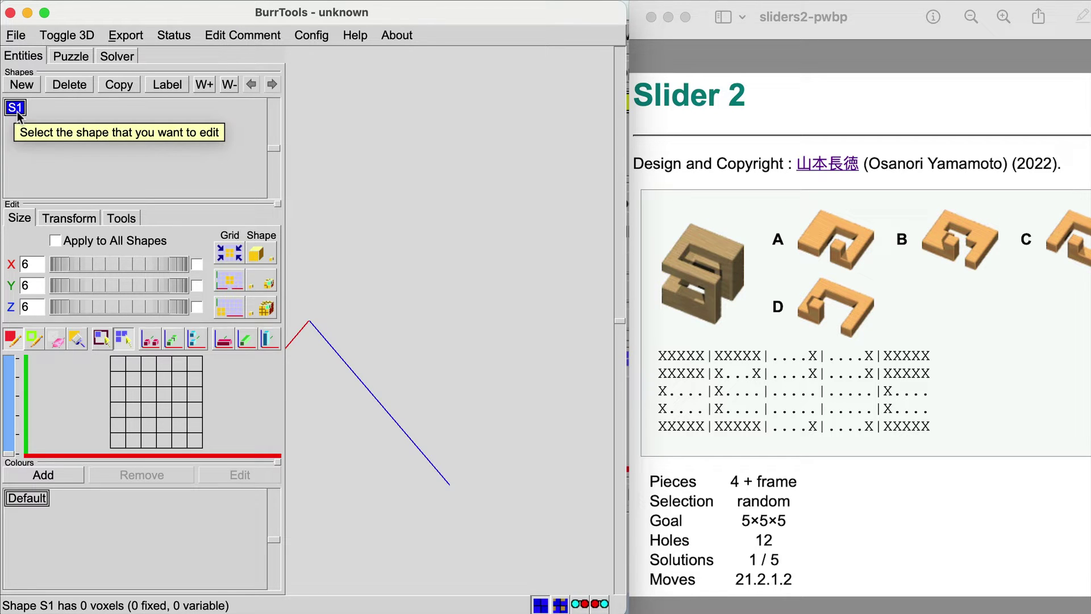
Set S1's X, Y and Z sizes to 5, 4 and 2.
{"action": "left_click_drag", "start_coordinate": [29, 265], "coordinate": [10, 262]}
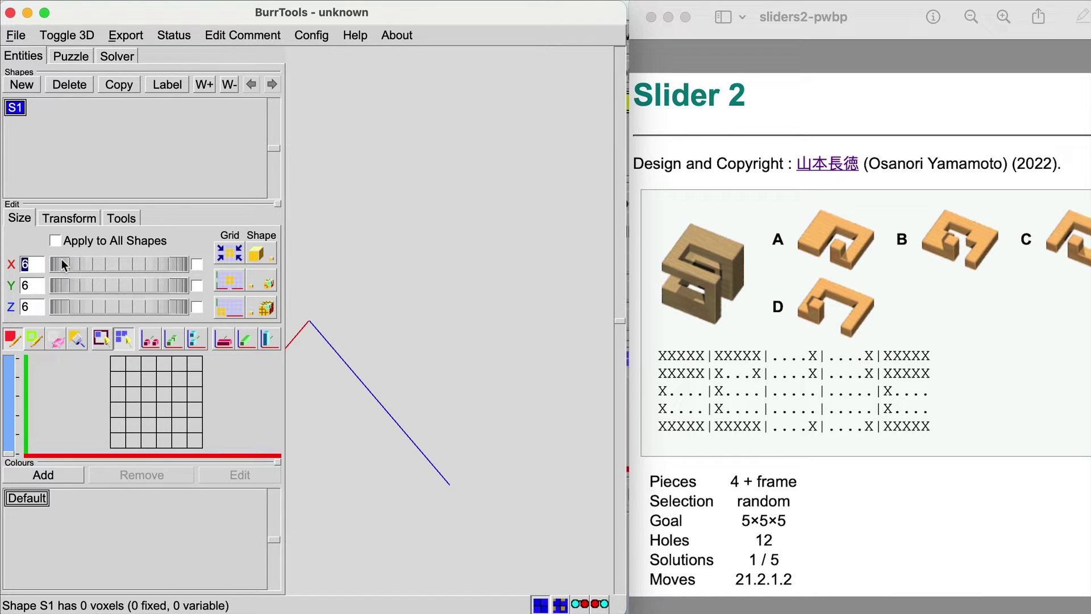
{"action": "type", "text": "5"}
{"action": "key", "text": "Tab"}
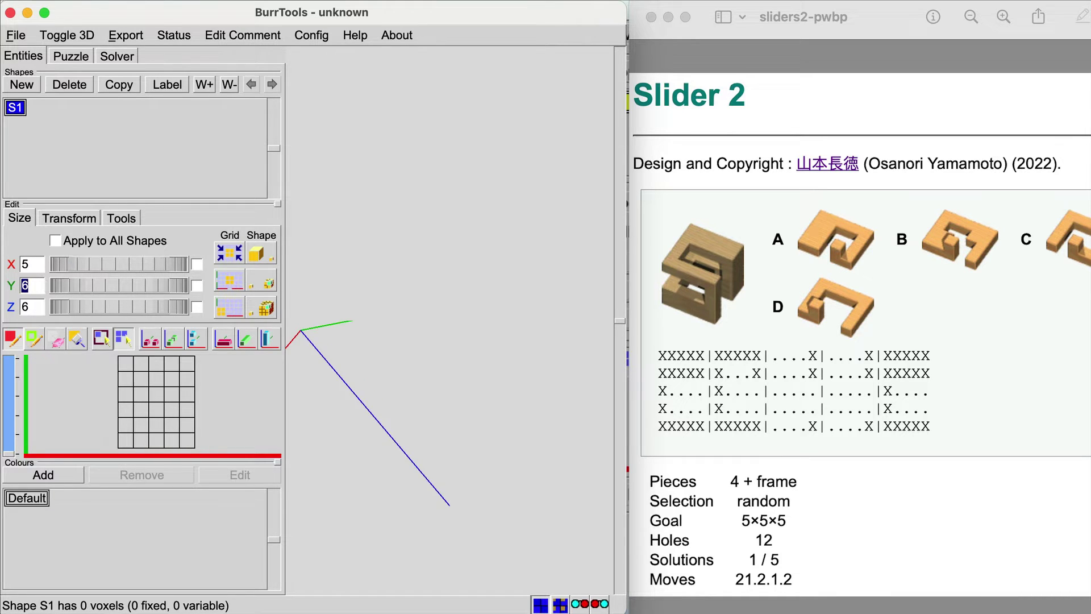
{"action": "type", "text": "4"}
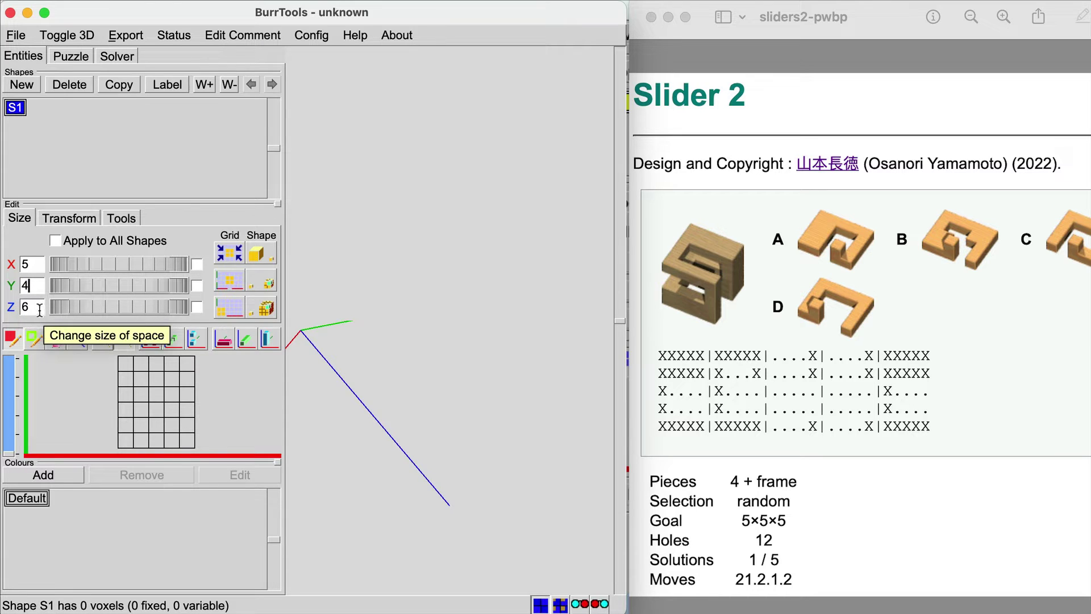
{"action": "key", "text": "Tab"}
{"action": "type", "text": "2"}
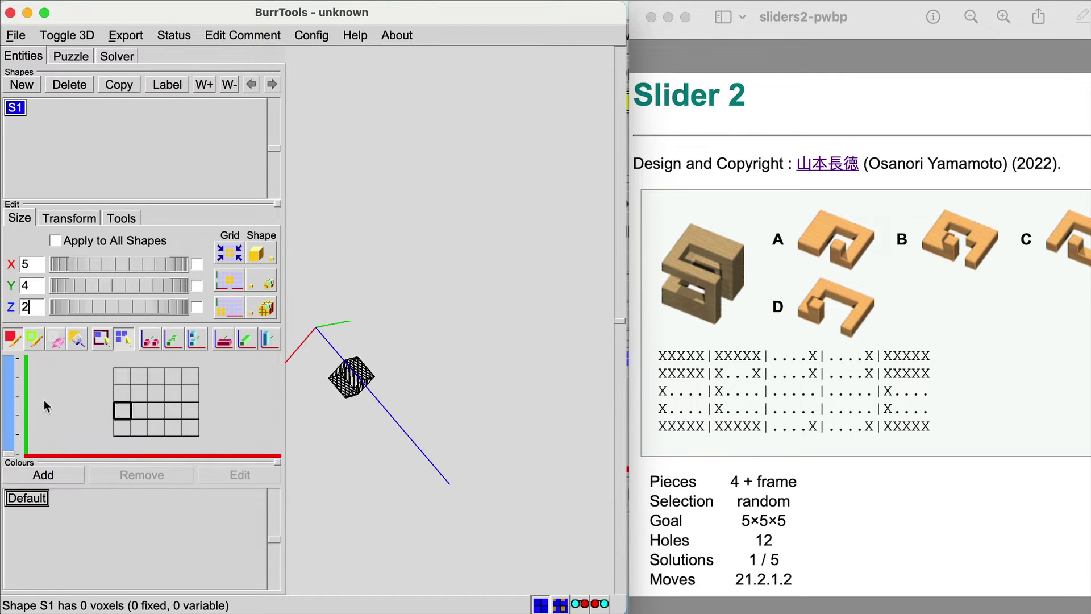
Fill the hooked outline of S1 on the lower Z layer with the voxel fill tool.
{"action": "left_click", "coordinate": [8, 360]}
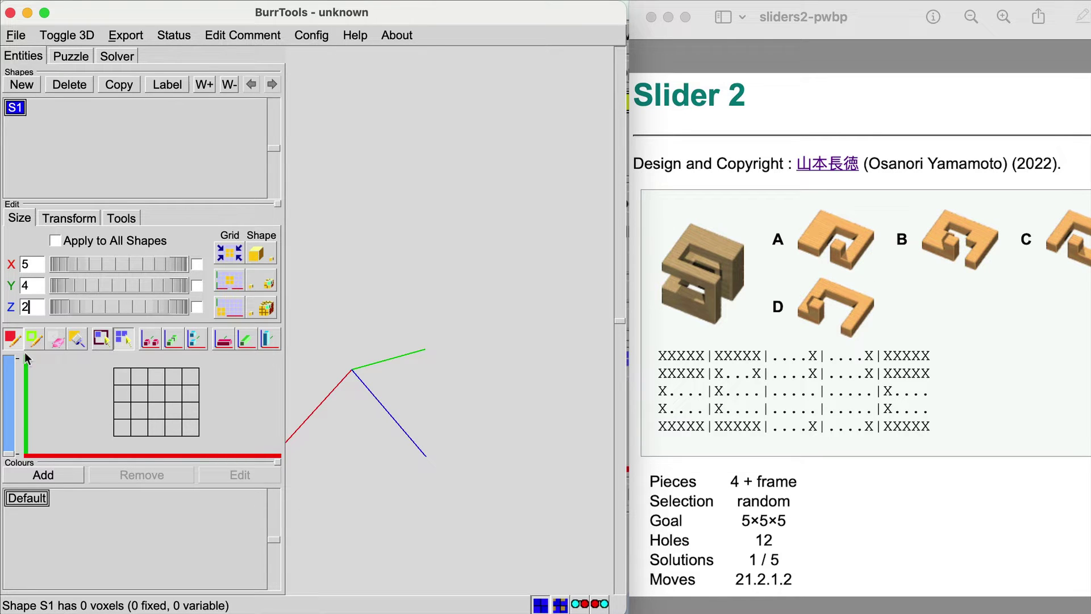
{"action": "left_click", "coordinate": [9, 340]}
{"action": "left_click", "coordinate": [121, 428]}
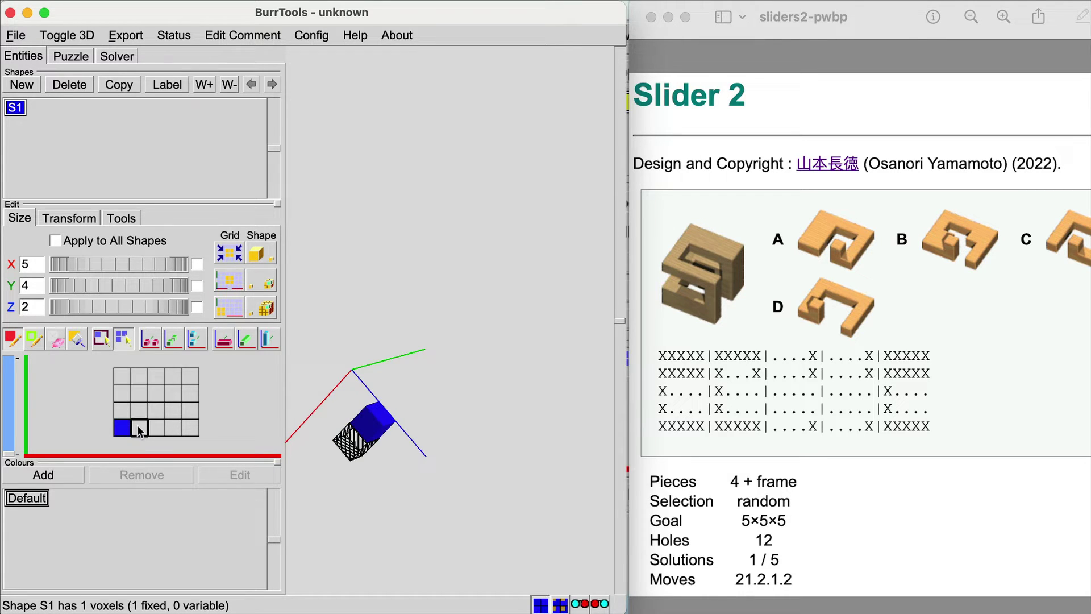
{"action": "mouse_move", "coordinate": [137, 424]}
{"action": "left_mouse_down"}
{"action": "mouse_move", "coordinate": [138, 374]}
{"action": "mouse_move", "coordinate": [125, 372]}
{"action": "mouse_move", "coordinate": [121, 411]}
{"action": "left_mouse_up"}
{"action": "left_click", "coordinate": [125, 376]}
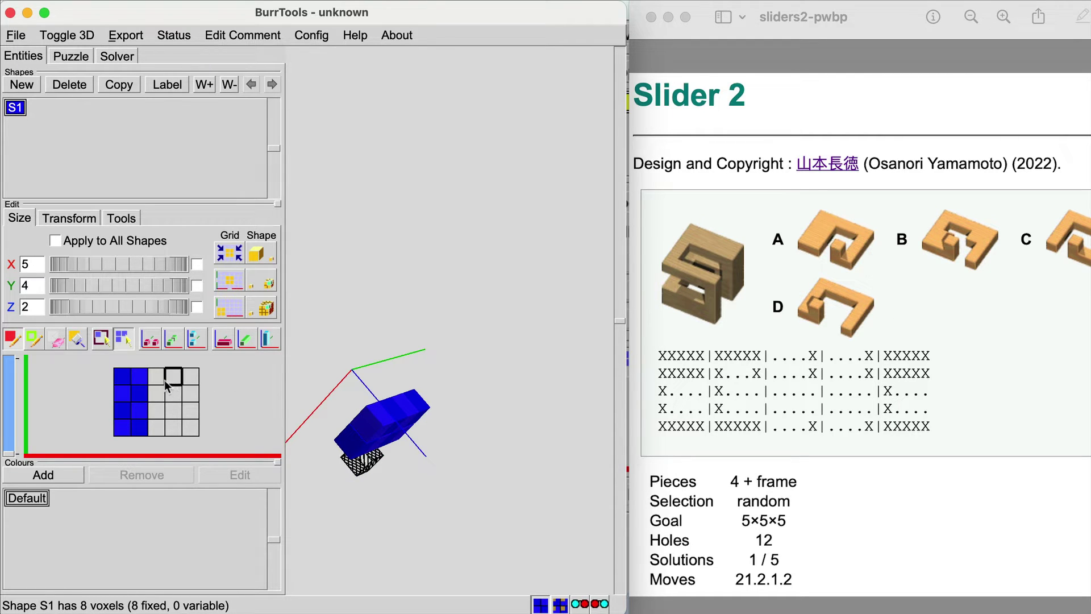
{"action": "mouse_move", "coordinate": [159, 378]}
{"action": "left_mouse_down"}
{"action": "mouse_move", "coordinate": [193, 379]}
{"action": "mouse_move", "coordinate": [193, 427]}
{"action": "mouse_move", "coordinate": [178, 427]}
{"action": "left_mouse_up"}
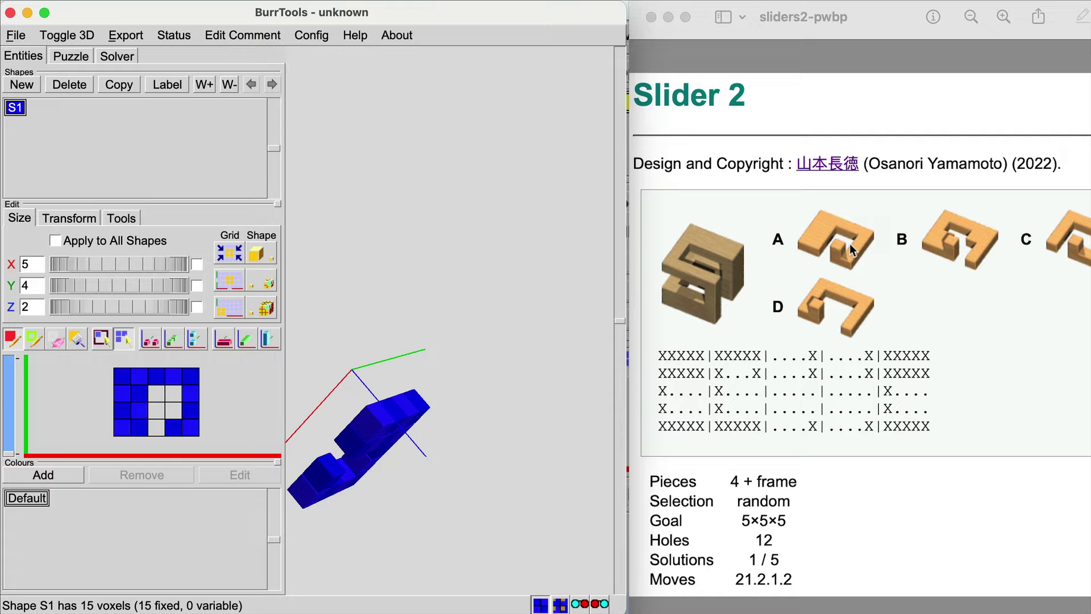
Fill one bottom-row voxel on S1's upper layer, inspect it in 3D, and add shape S2.
{"action": "left_click", "coordinate": [9, 366]}
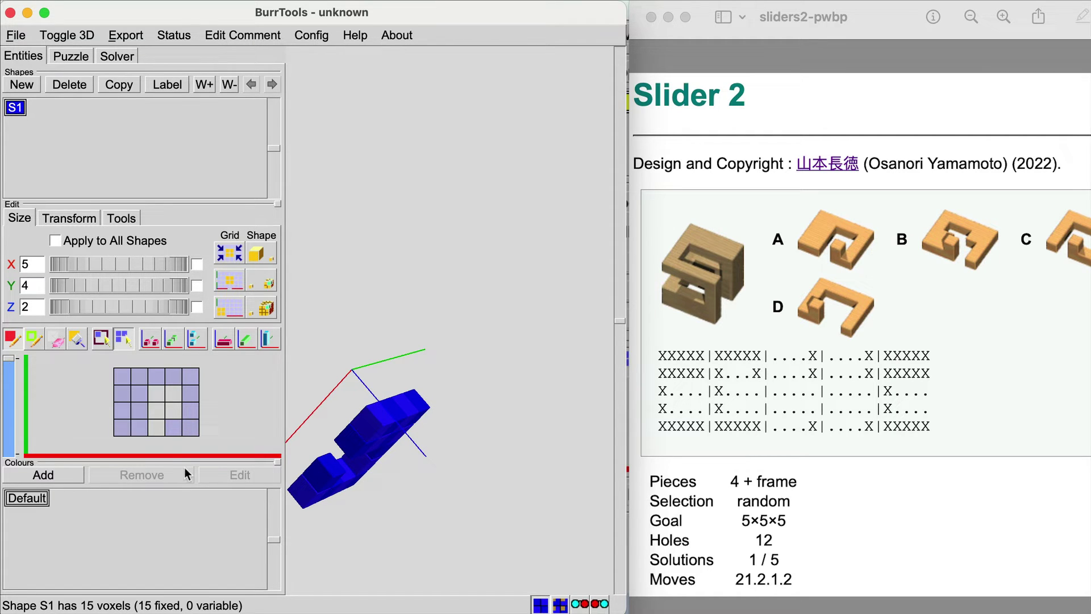
{"action": "left_click", "coordinate": [173, 427]}
{"action": "left_click_drag", "start_coordinate": [364, 432], "coordinate": [495, 343]}
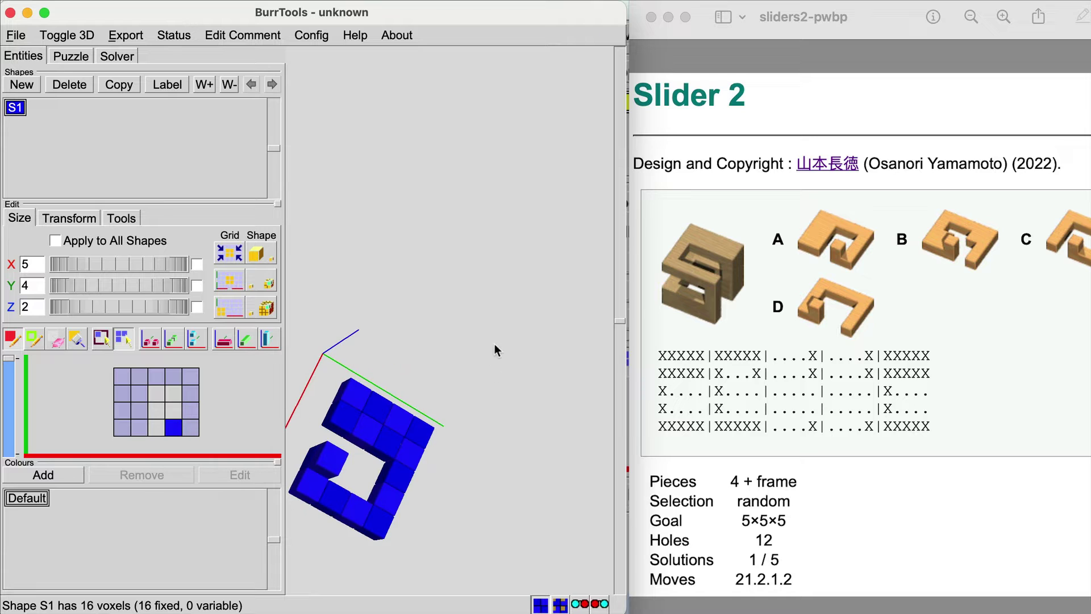
{"action": "left_click_drag", "start_coordinate": [426, 583], "coordinate": [518, 476]}
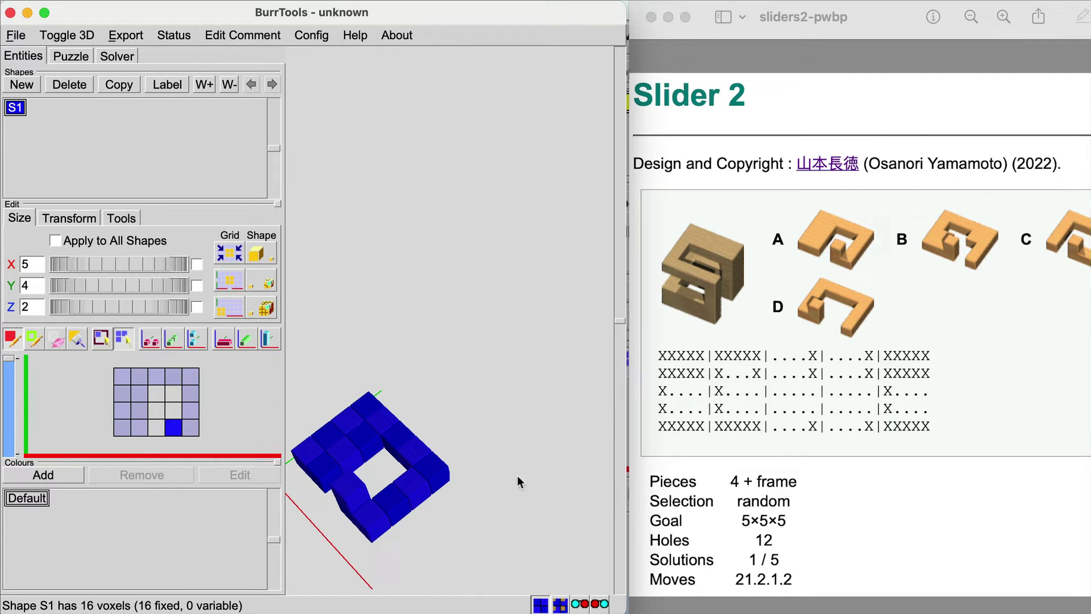
{"action": "left_click_drag", "start_coordinate": [487, 546], "coordinate": [561, 352]}
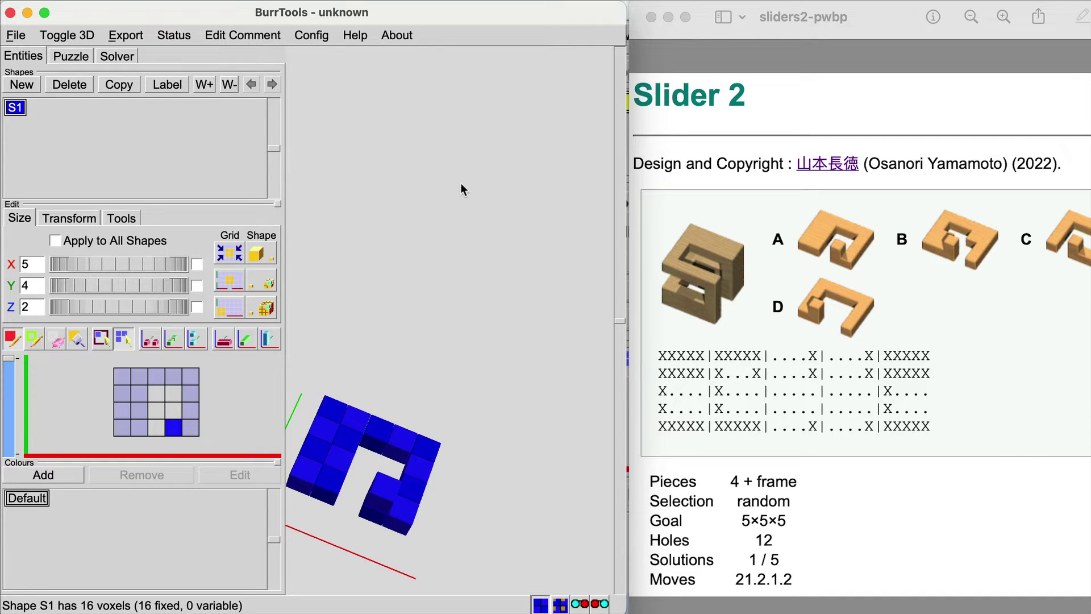
{"action": "left_click", "coordinate": [21, 84]}
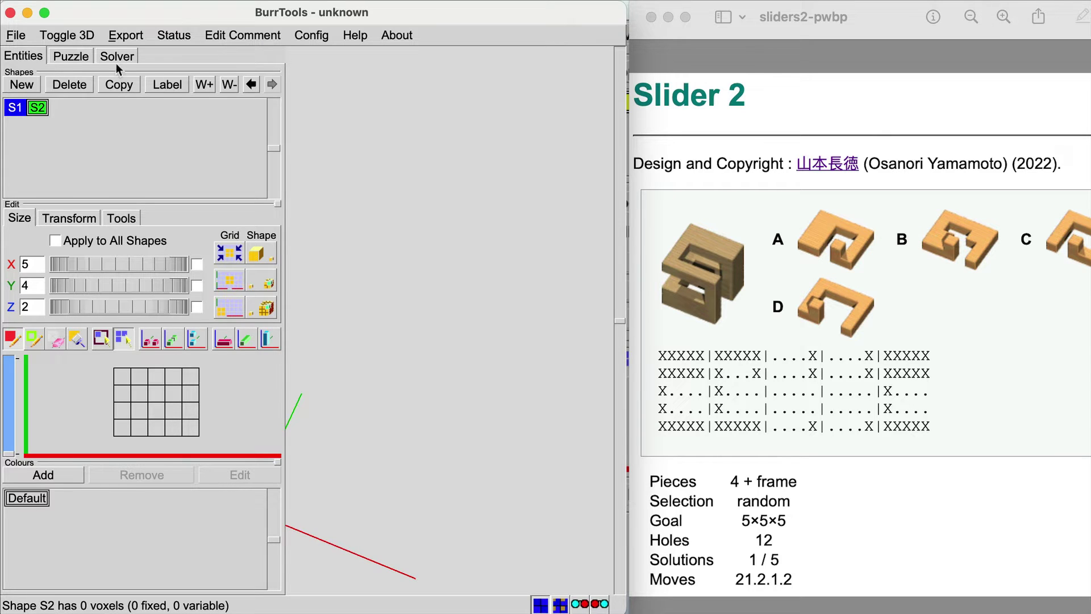
Give shape S2 the label 'B'.
{"action": "left_click", "coordinate": [162, 85]}
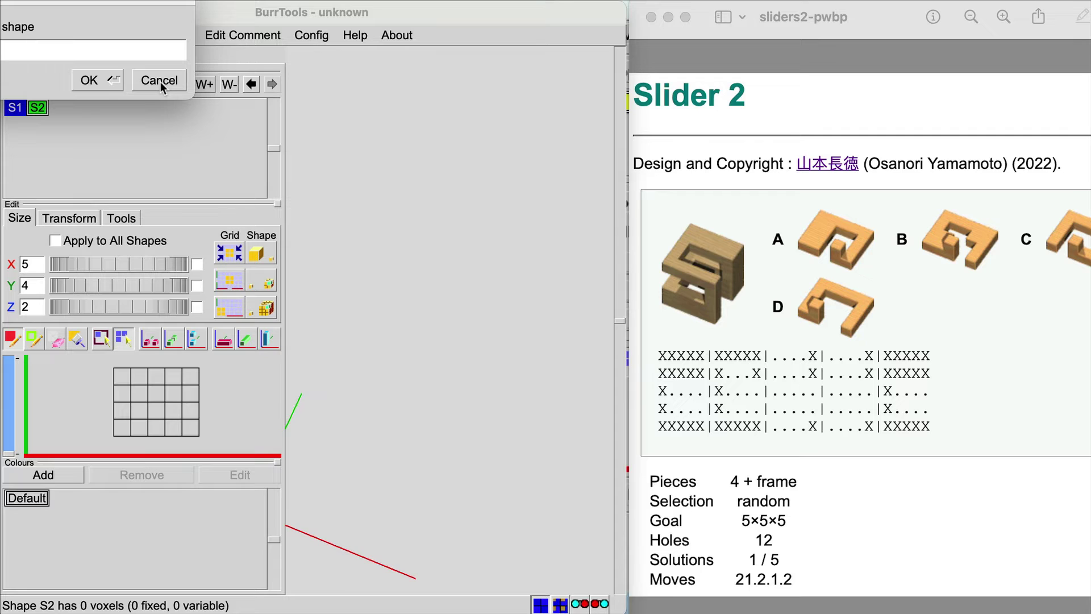
{"action": "type", "text": "B"}
{"action": "key", "text": "Return"}
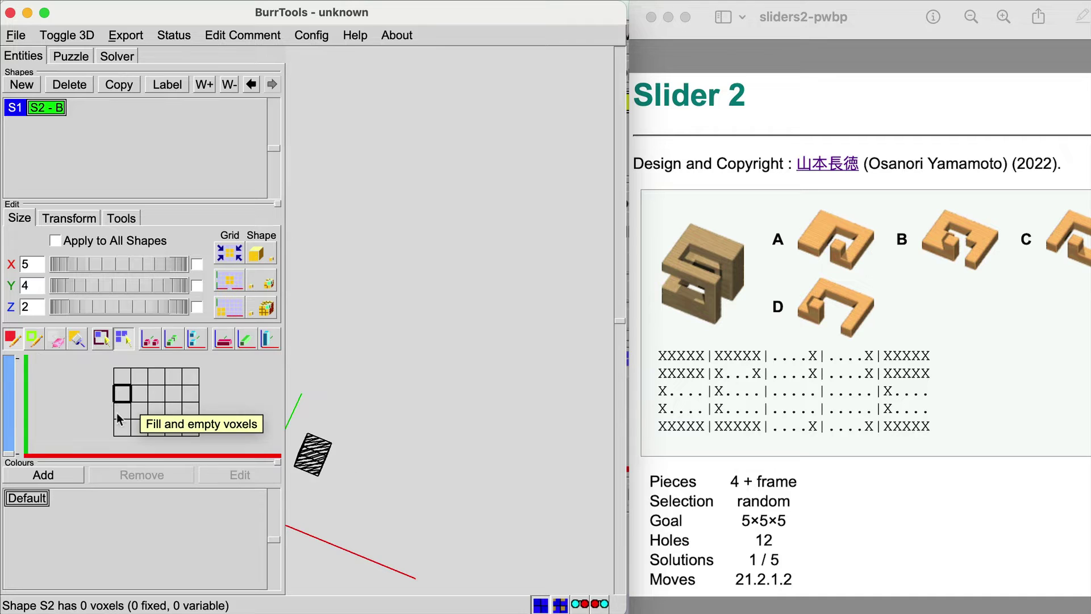
Fill S2's cells on both Z layers into piece B's 16-voxel hook, then inspect it in 3D.
{"action": "mouse_move", "coordinate": [120, 427]}
{"action": "left_mouse_down"}
{"action": "mouse_move", "coordinate": [121, 379]}
{"action": "mouse_move", "coordinate": [155, 375]}
{"action": "mouse_move", "coordinate": [189, 379]}
{"action": "mouse_move", "coordinate": [189, 428]}
{"action": "left_mouse_up"}
{"action": "left_click", "coordinate": [172, 392]}
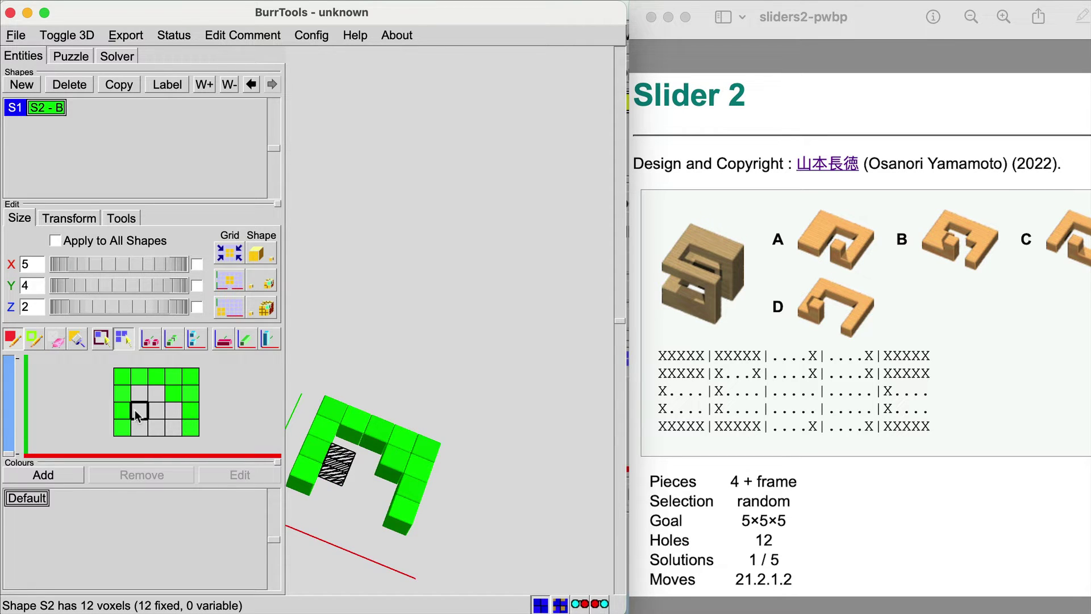
{"action": "left_click_drag", "start_coordinate": [139, 411], "coordinate": [138, 428]}
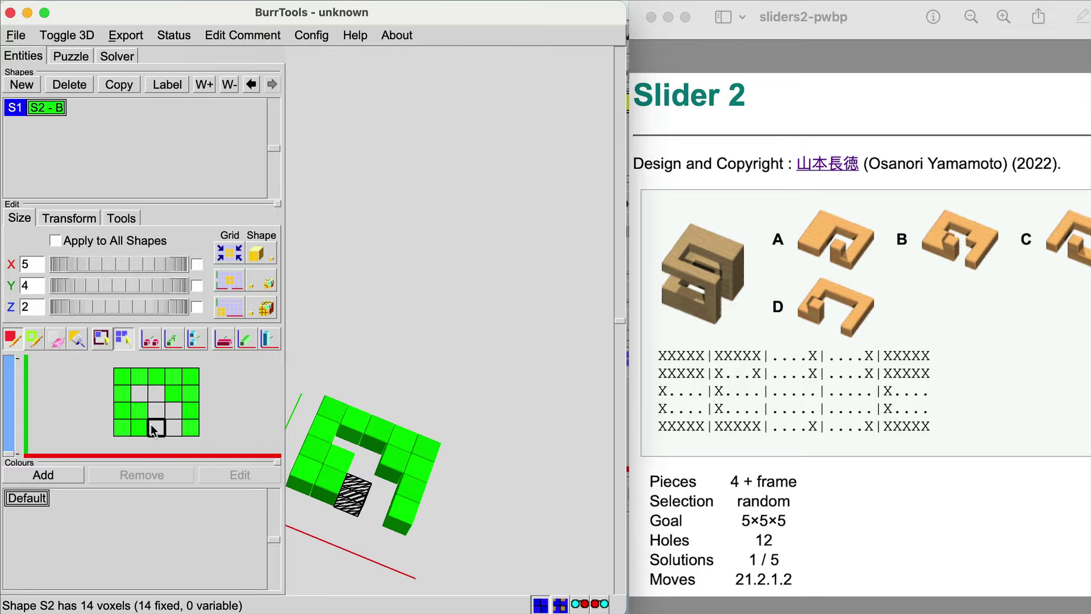
{"action": "left_click", "coordinate": [154, 429]}
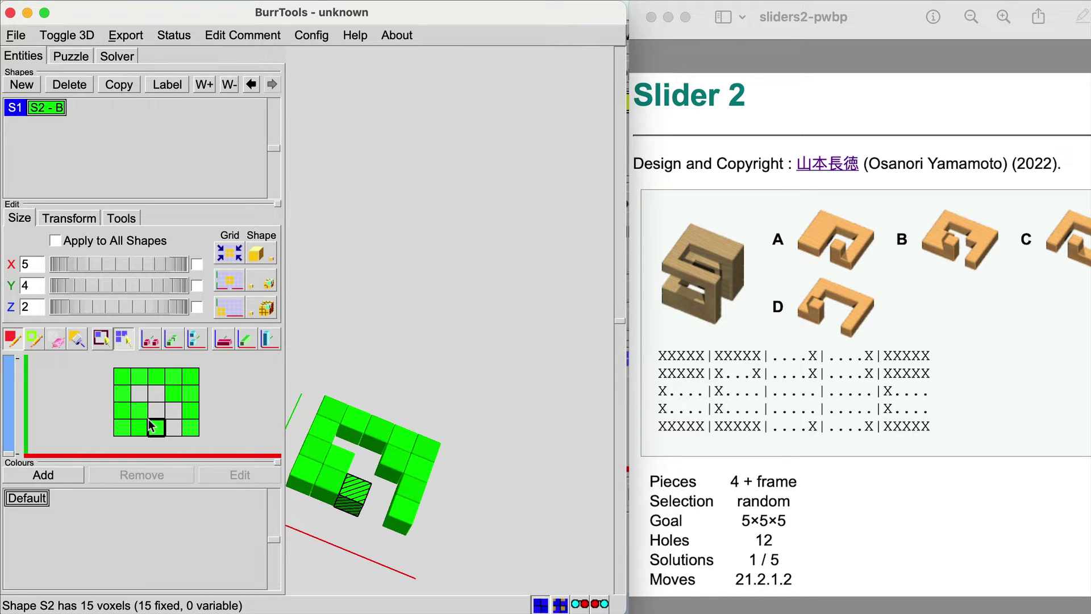
{"action": "scroll", "coordinate": [152, 417], "scroll_direction": "up", "scroll_amount": 1}
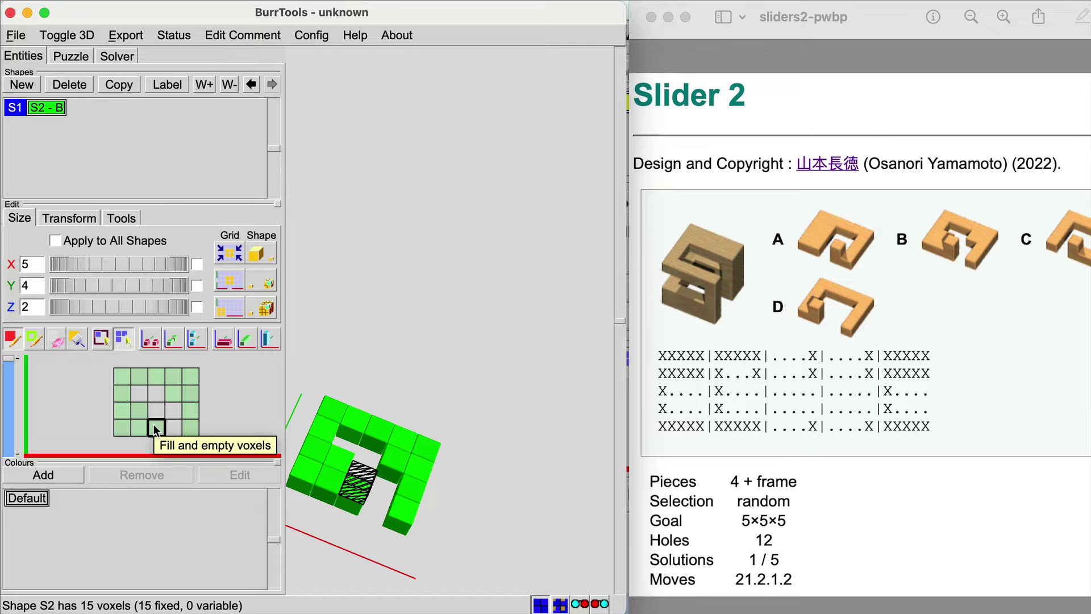
{"action": "left_click", "coordinate": [154, 425]}
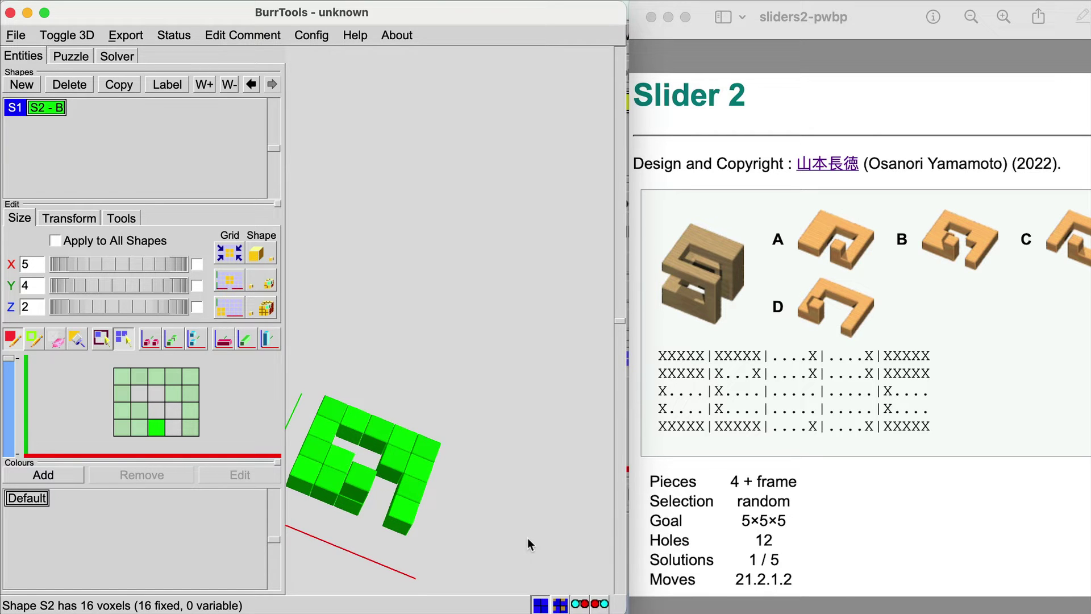
{"action": "left_click_drag", "start_coordinate": [527, 537], "coordinate": [568, 562]}
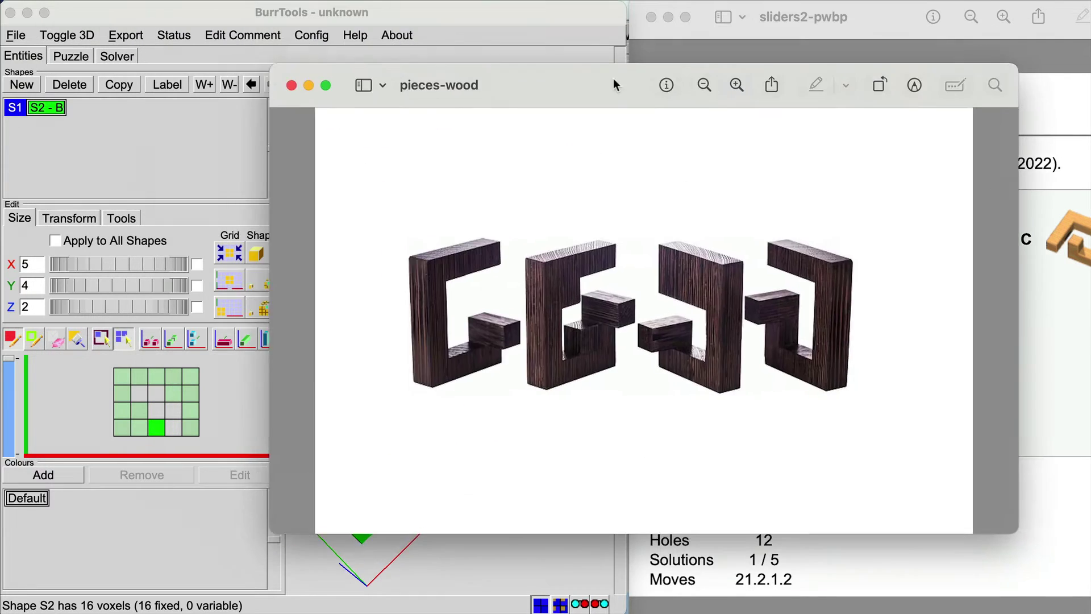
Push the pieces-wood photo aside and switch to the other open BurrTools puzzle window.
{"action": "left_click_drag", "start_coordinate": [612, 77], "coordinate": [787, 76]}
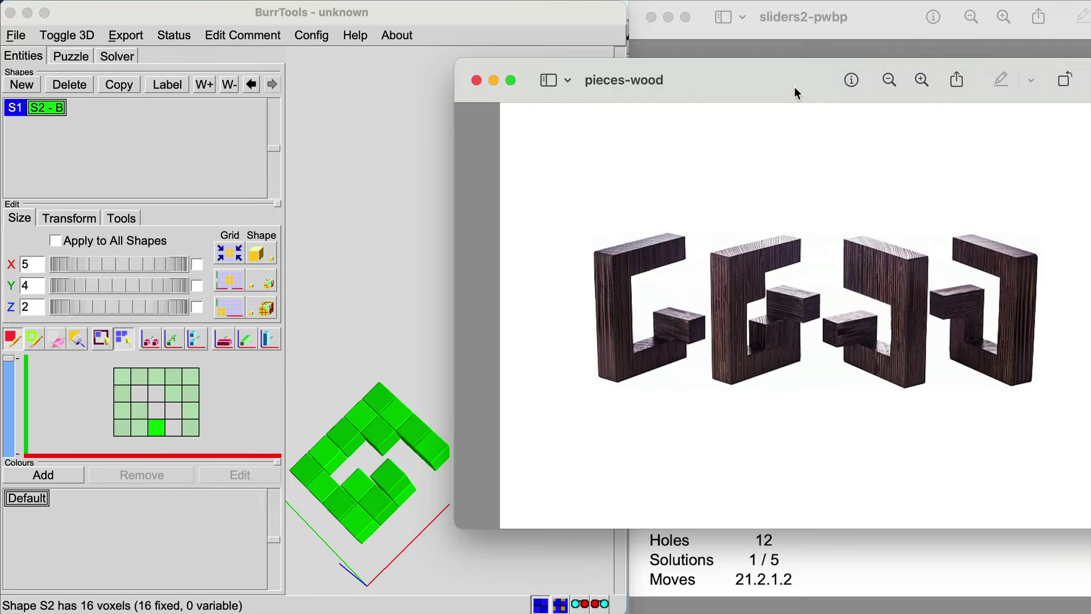
{"action": "left_click_drag", "start_coordinate": [792, 88], "coordinate": [0, 0]}
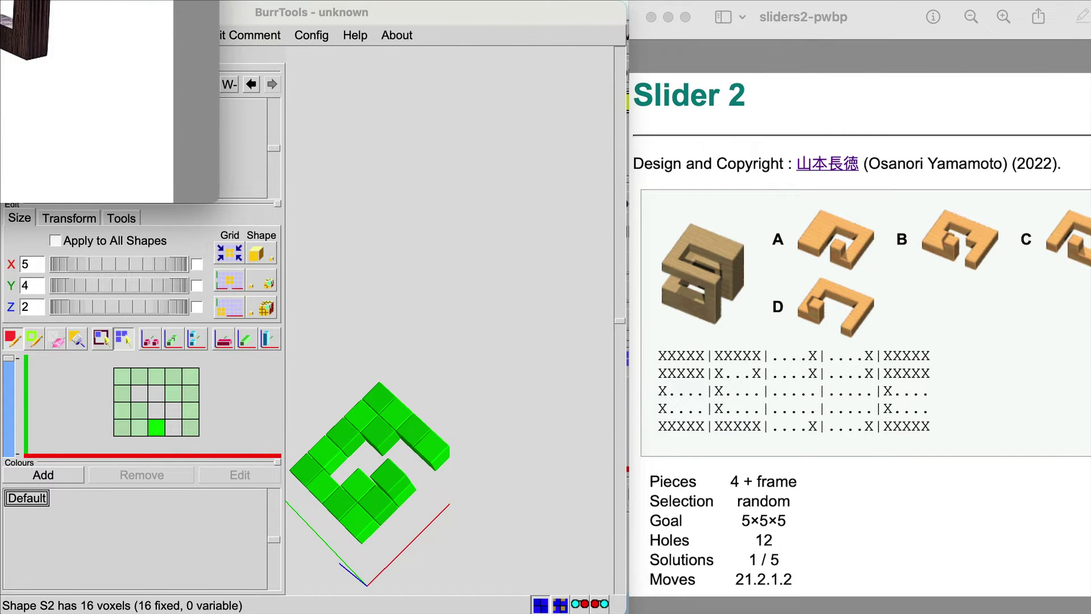
{"action": "key", "text": "super+Tab"}
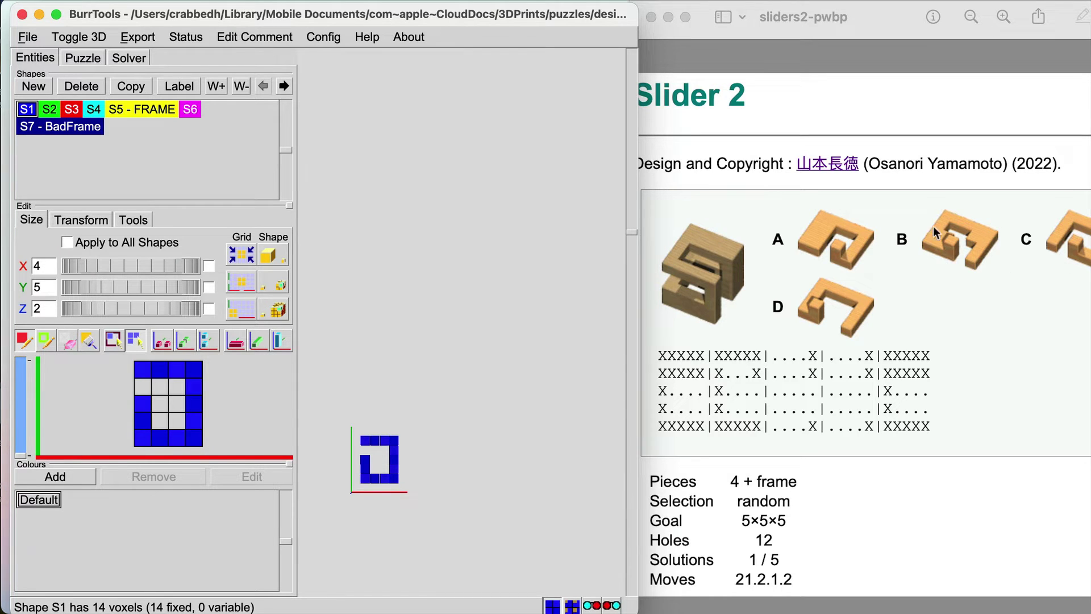
Inspect S5 - FRAME and S7 - BadFrame in 3D, reselect S5, and bring the Slider 2 page forward.
{"action": "left_click", "coordinate": [147, 113]}
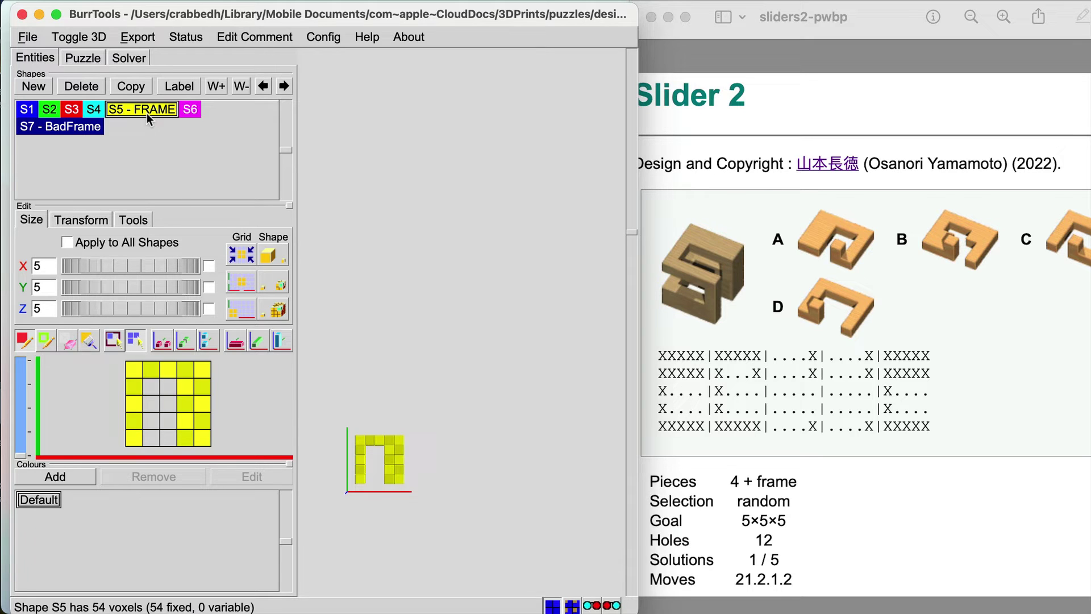
{"action": "left_click_drag", "start_coordinate": [466, 477], "coordinate": [253, 554]}
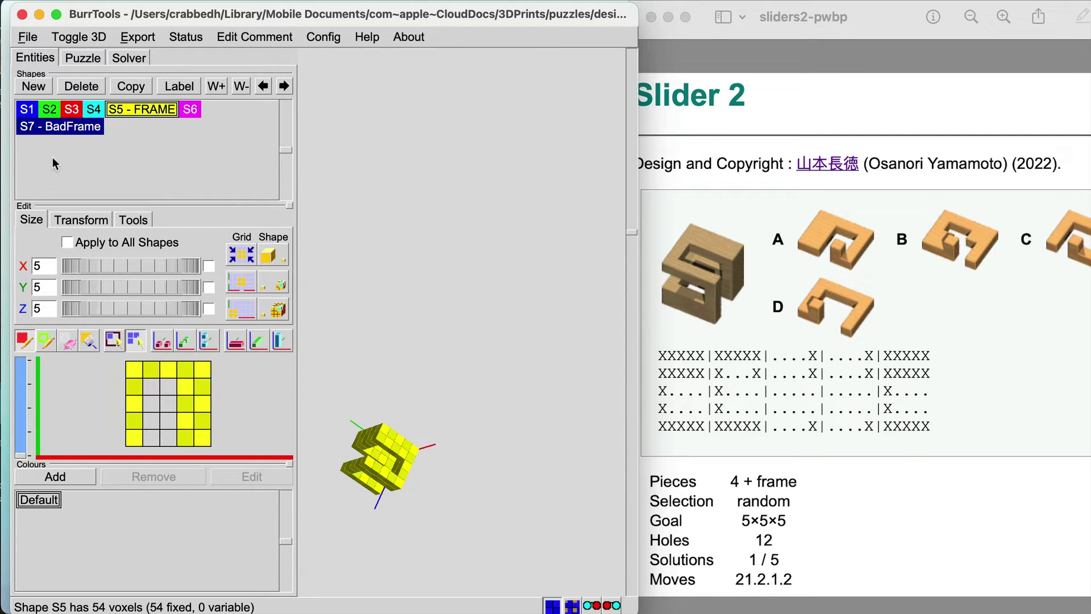
{"action": "left_click", "coordinate": [49, 127]}
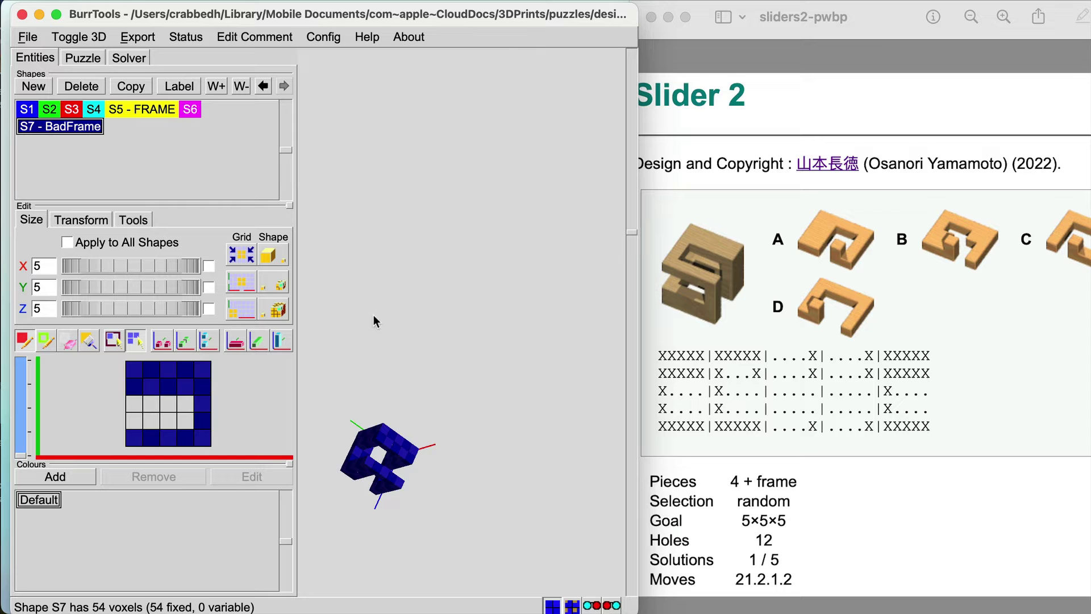
{"action": "left_click_drag", "start_coordinate": [373, 315], "coordinate": [499, 356]}
{"action": "scroll", "coordinate": [501, 354], "scroll_direction": "up", "scroll_amount": 5}
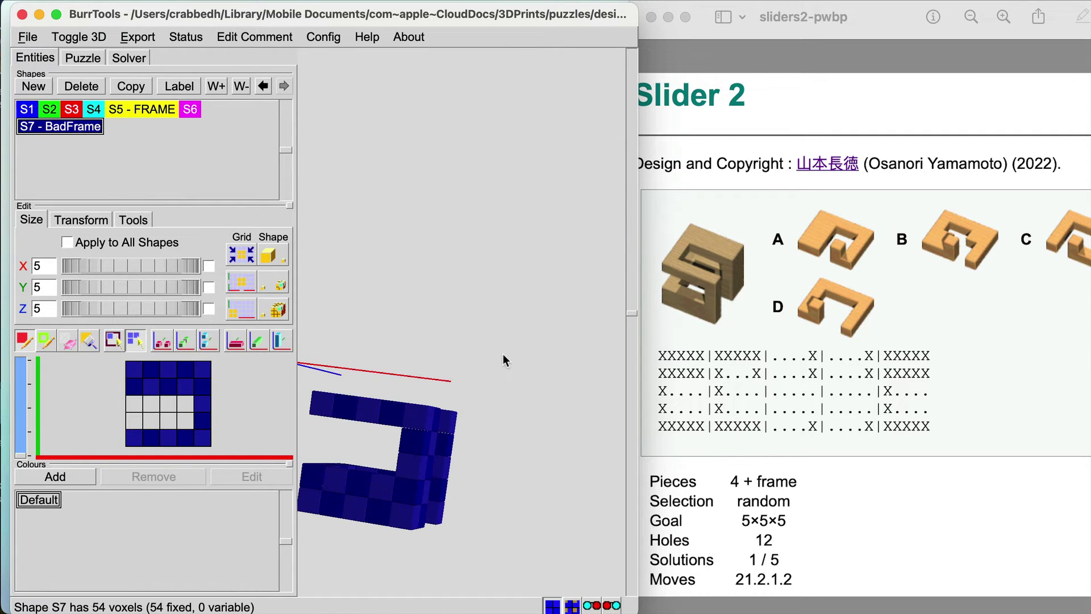
{"action": "left_click_drag", "start_coordinate": [456, 324], "coordinate": [478, 290]}
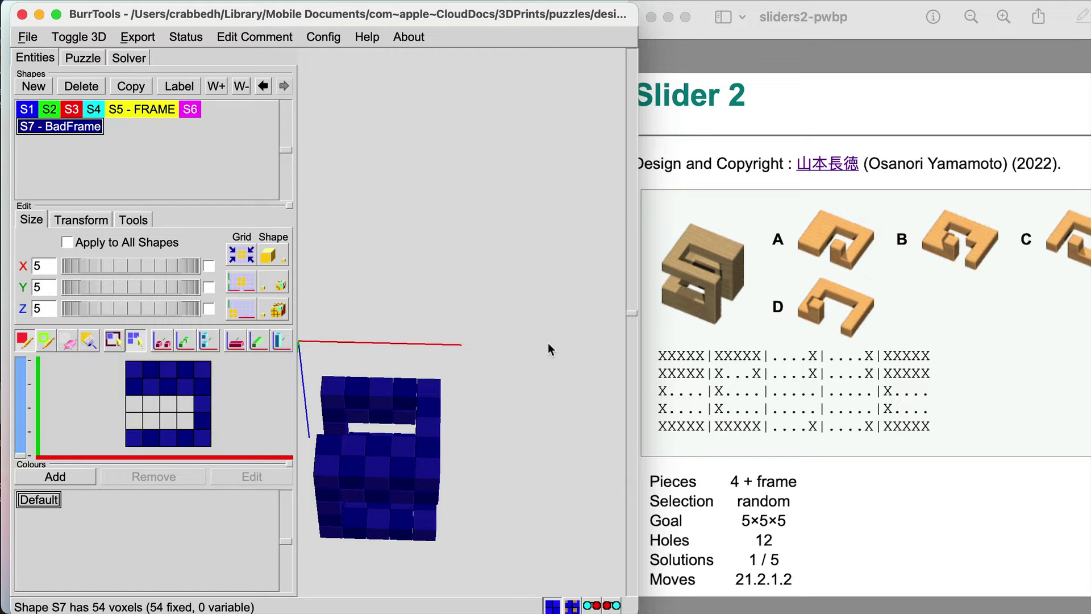
{"action": "left_click", "coordinate": [142, 109]}
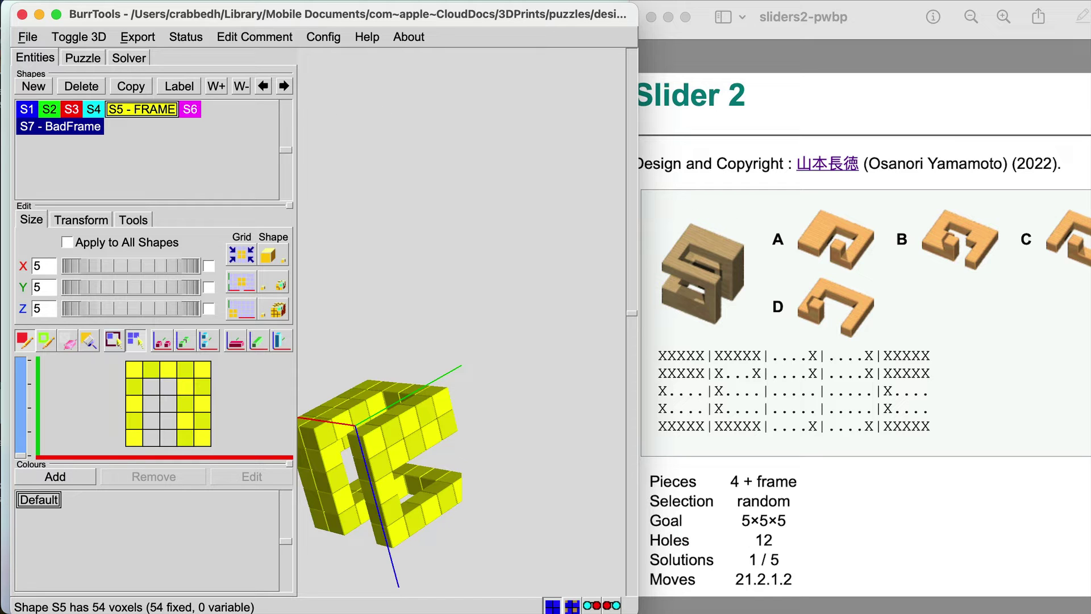
{"action": "left_click_drag", "start_coordinate": [893, 18], "coordinate": [628, 14]}
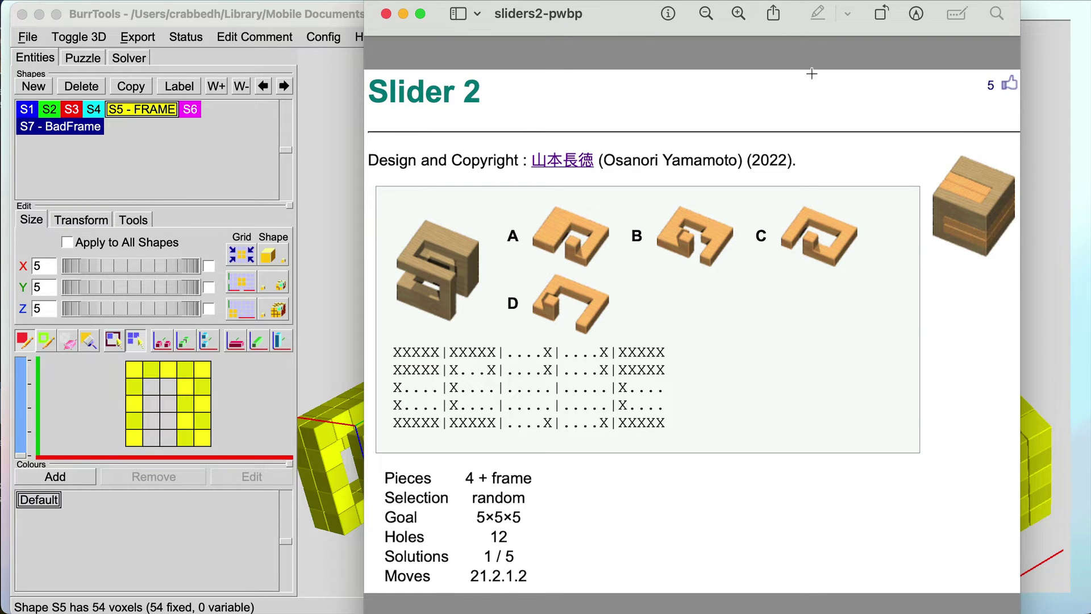
Reposition the Slider 2 reference page and display the S6 goal cube in BurrTools.
{"action": "left_click_drag", "start_coordinate": [635, 24], "coordinate": [955, 42]}
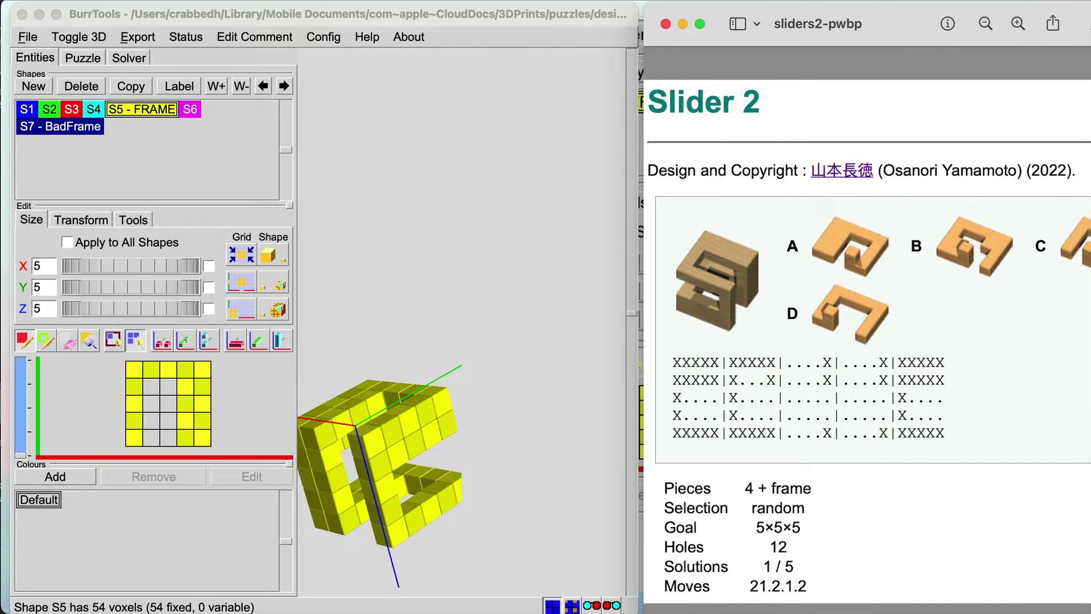
{"action": "left_click_drag", "start_coordinate": [924, 31], "coordinate": [661, 25]}
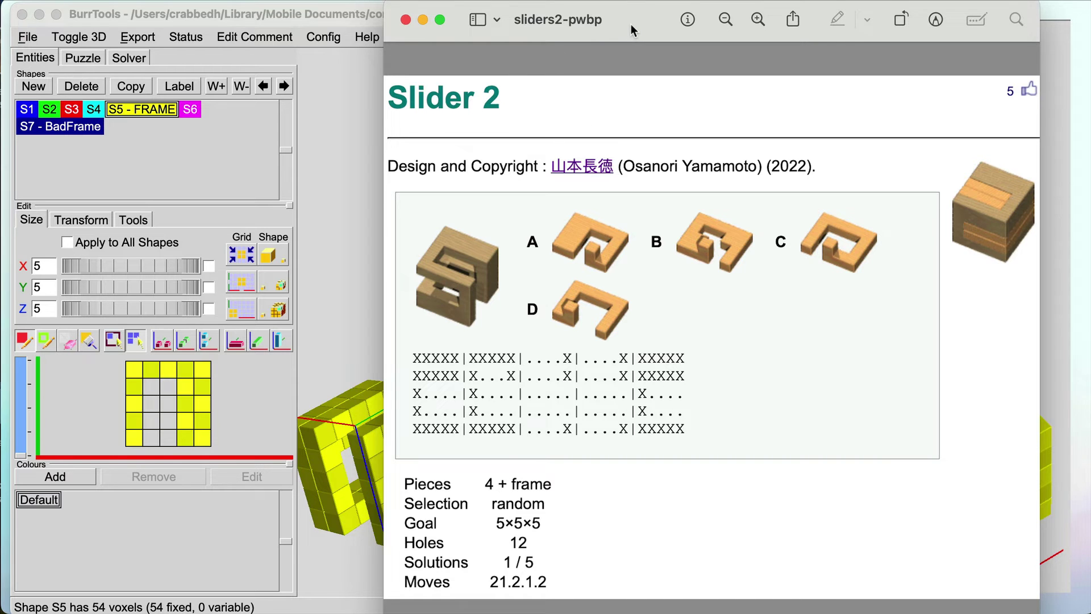
{"action": "left_click_drag", "start_coordinate": [631, 24], "coordinate": [840, 48]}
{"action": "left_click", "coordinate": [190, 109]}
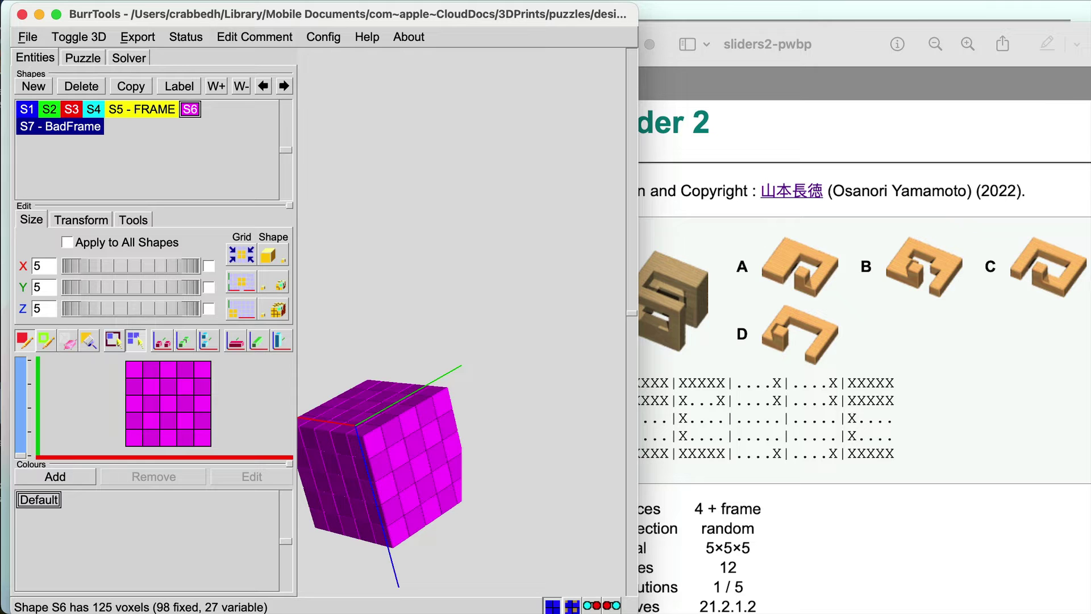
{"action": "left_click_drag", "start_coordinate": [857, 46], "coordinate": [685, 28]}
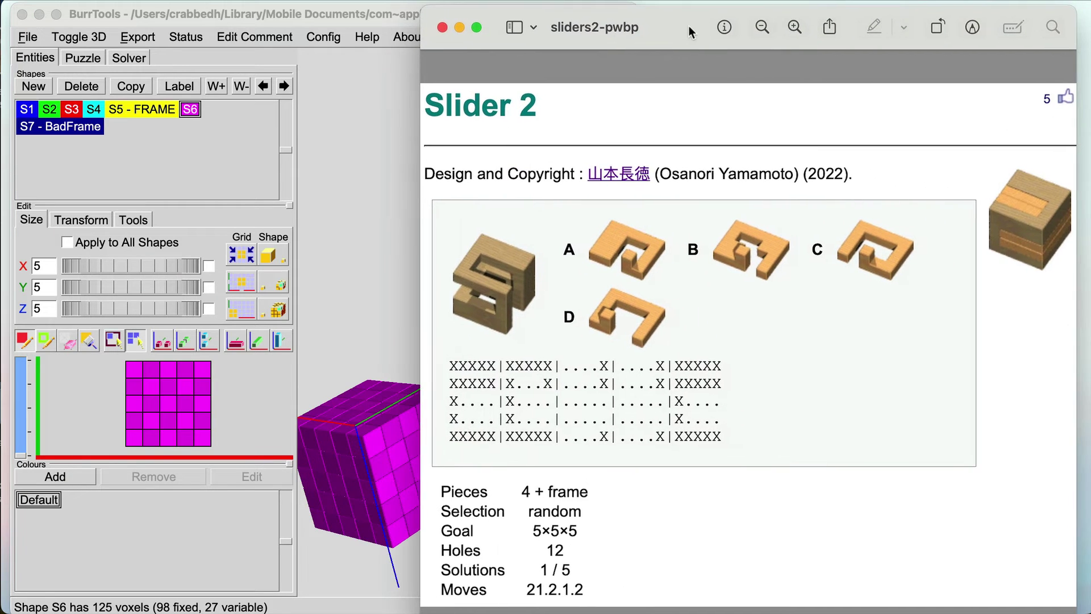
{"action": "left_click", "coordinate": [310, 20]}
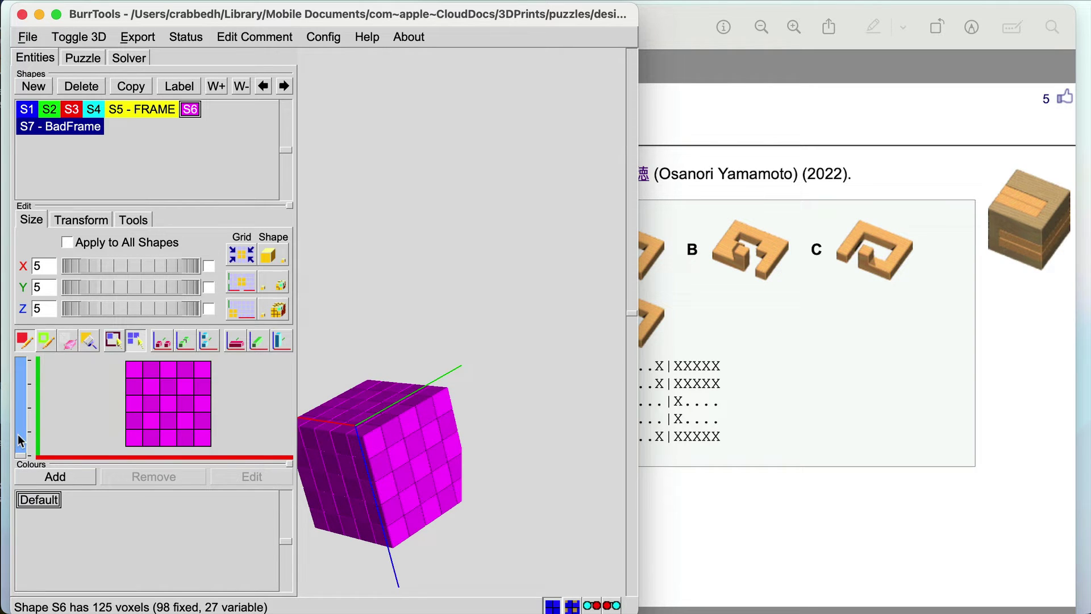
{"action": "left_click_drag", "start_coordinate": [505, 389], "coordinate": [653, 462]}
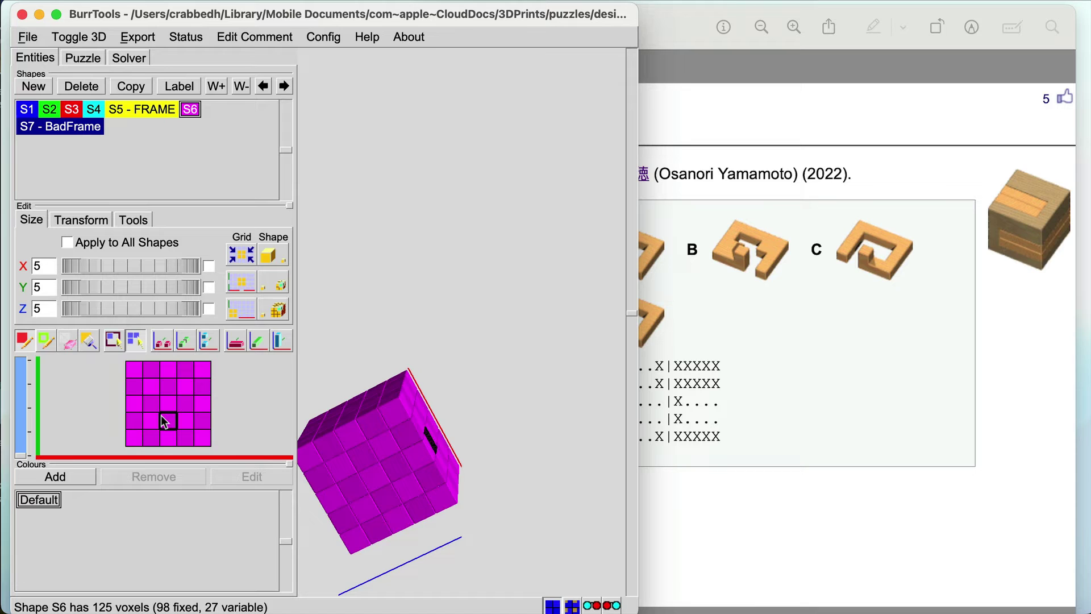
{"action": "left_click", "coordinate": [19, 436]}
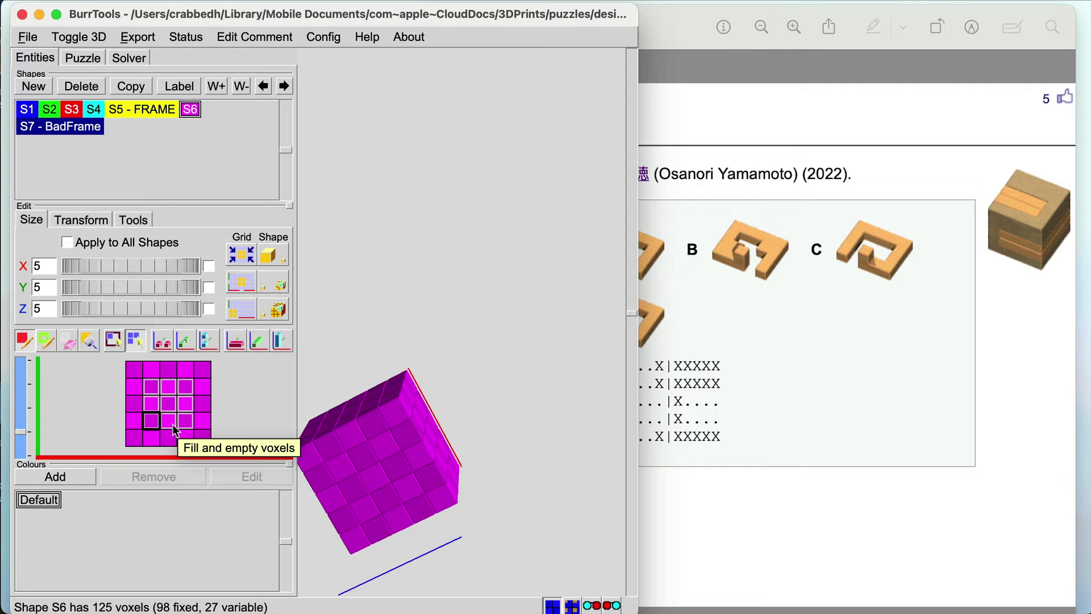
{"action": "left_click", "coordinate": [44, 339]}
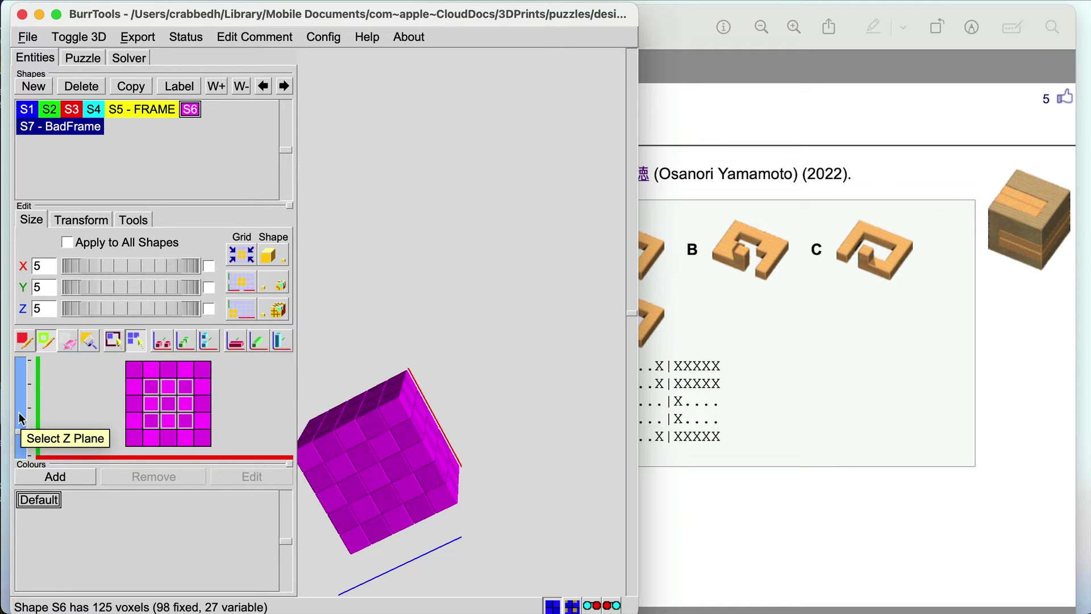
{"action": "left_click_drag", "start_coordinate": [21, 419], "coordinate": [23, 407]}
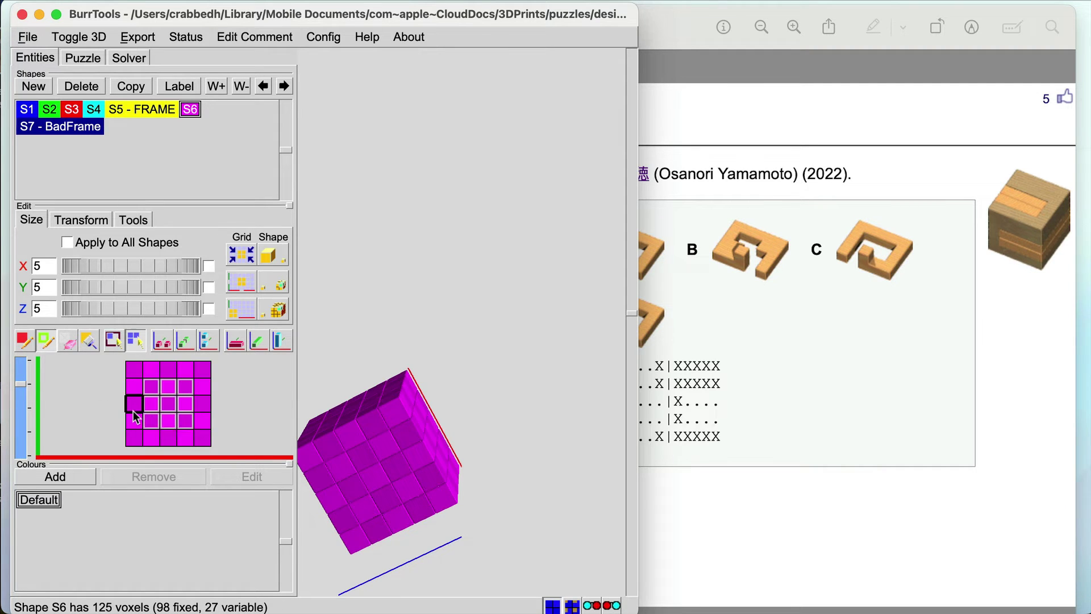
{"action": "left_click", "coordinate": [21, 370]}
{"action": "left_click", "coordinate": [21, 369]}
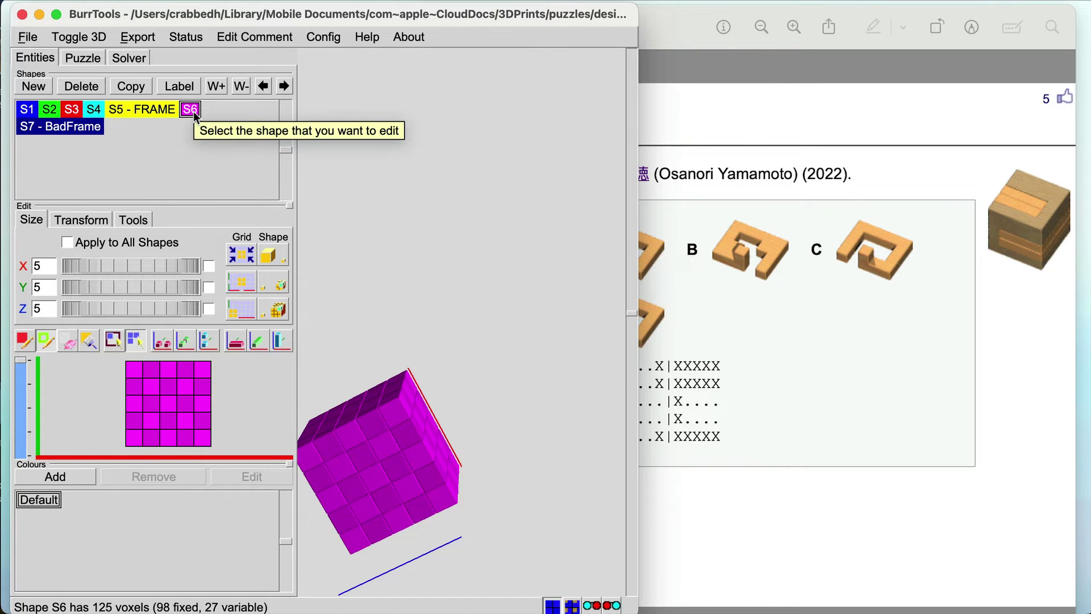
Create problem P1 on the Puzzle tab with S6 as its result shape.
{"action": "left_click", "coordinate": [83, 57]}
{"action": "left_click", "coordinate": [48, 88]}
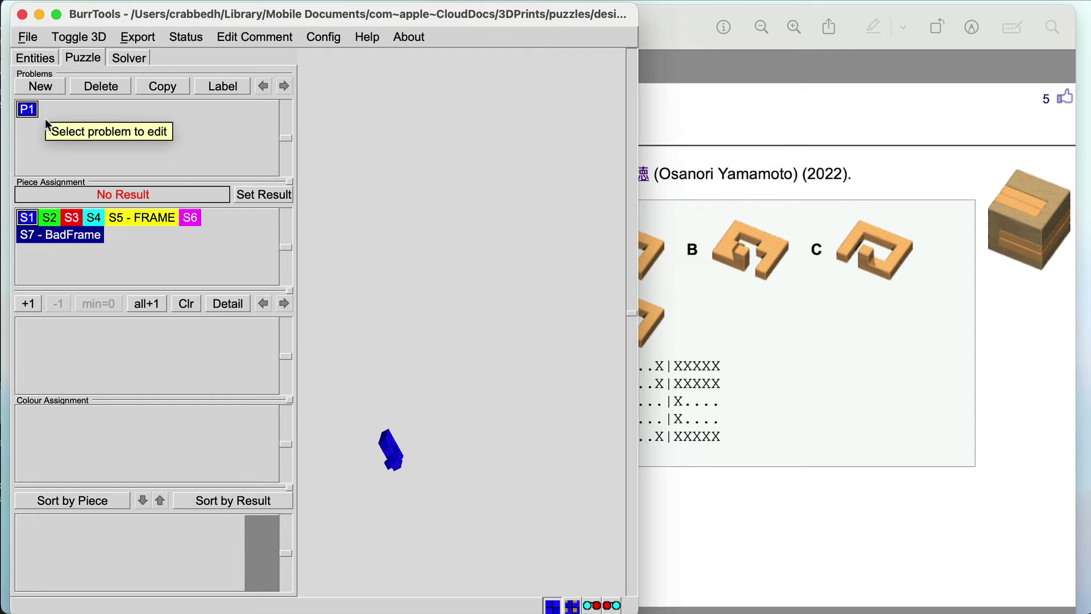
{"action": "left_click", "coordinate": [190, 219]}
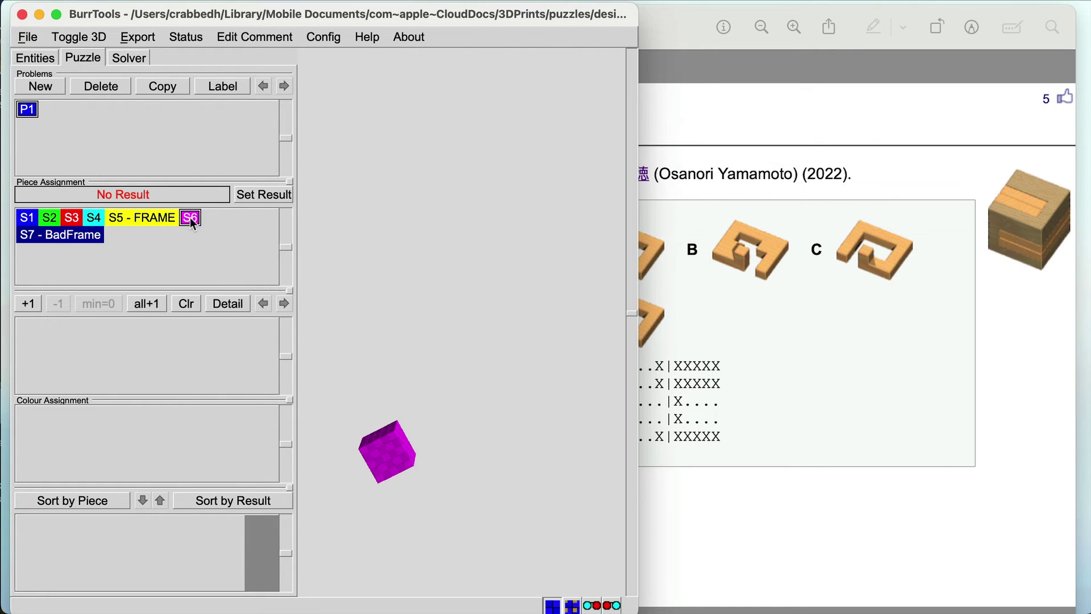
{"action": "left_click", "coordinate": [267, 196]}
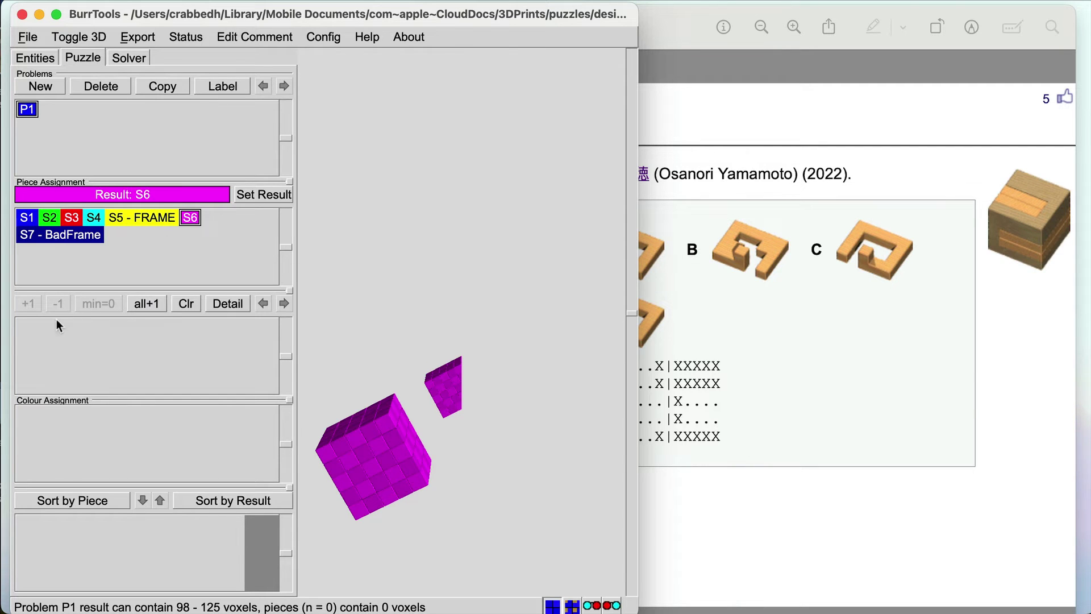
Add one each of S1, S2, S3, S4 and S5 - FRAME as P1's pieces.
{"action": "left_click", "coordinate": [27, 218]}
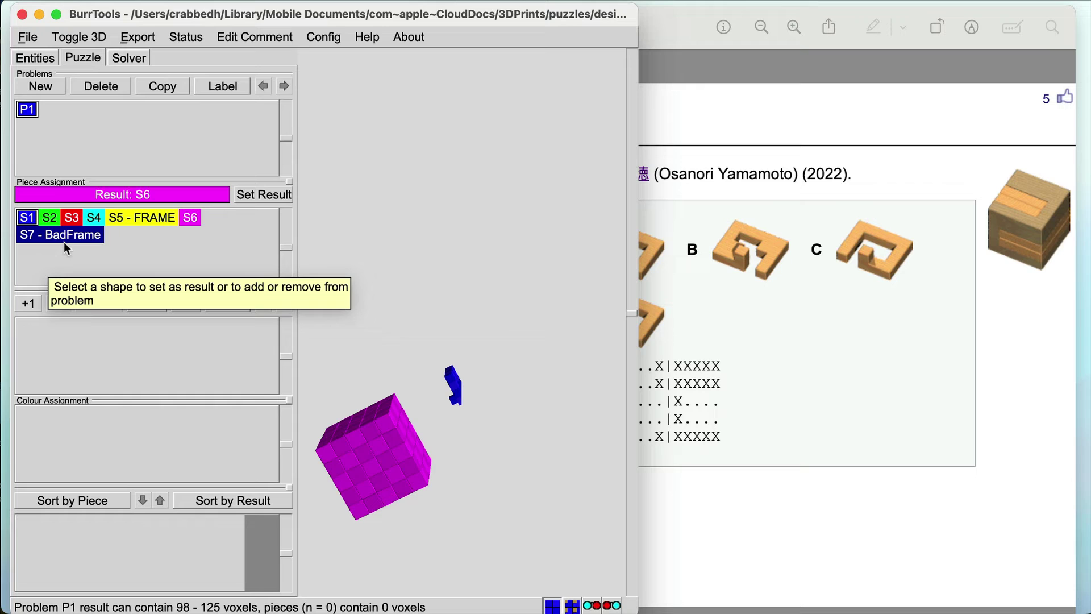
{"action": "left_click", "coordinate": [27, 303]}
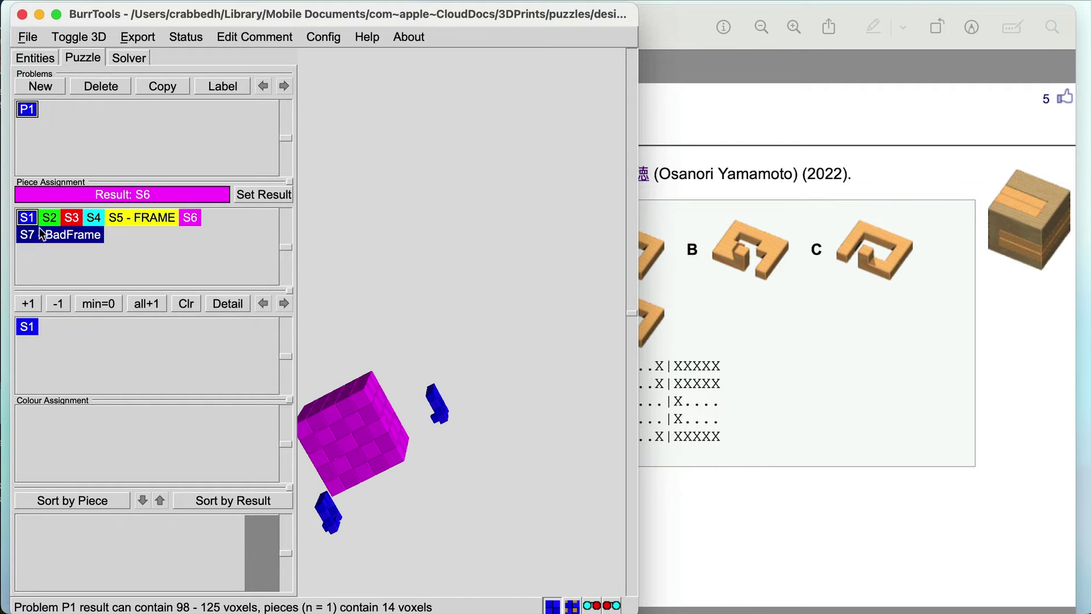
{"action": "left_click", "coordinate": [45, 223]}
{"action": "left_click", "coordinate": [31, 303]}
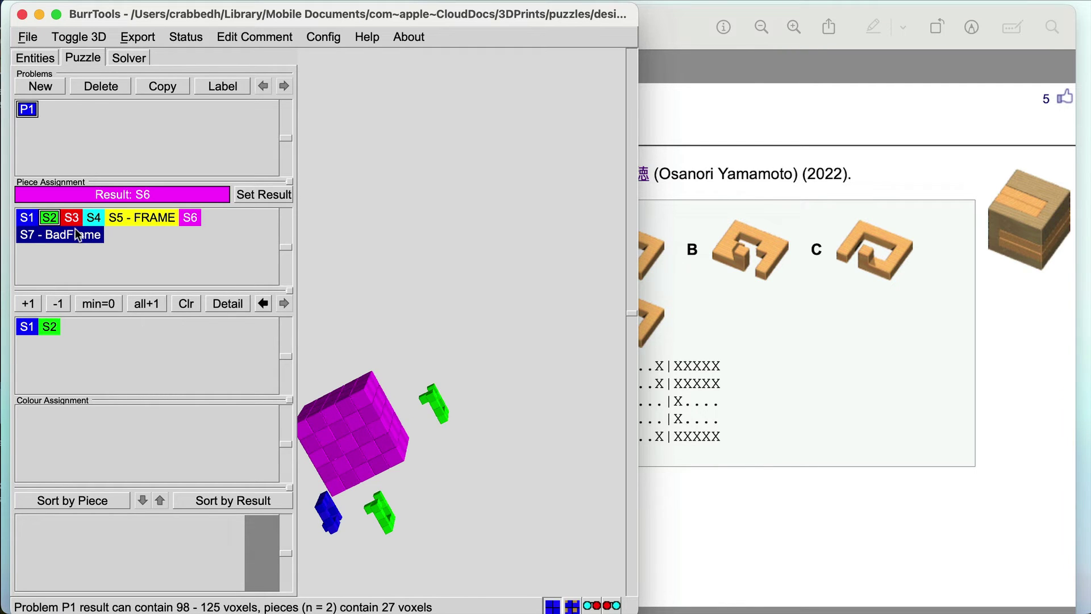
{"action": "left_click", "coordinate": [73, 220]}
{"action": "left_click", "coordinate": [26, 304]}
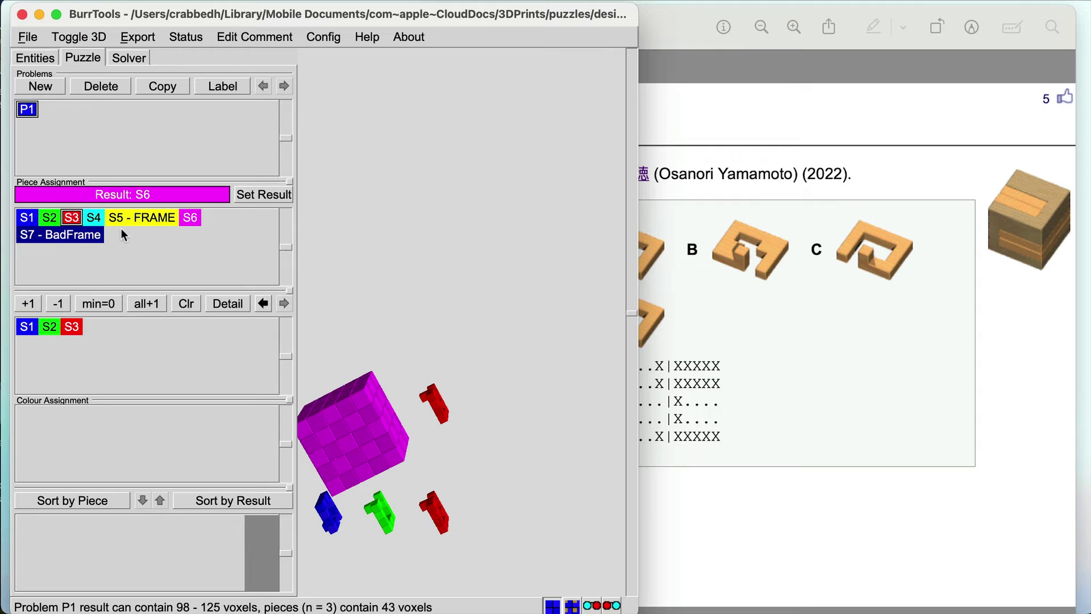
{"action": "left_click", "coordinate": [91, 220]}
{"action": "left_click", "coordinate": [31, 305]}
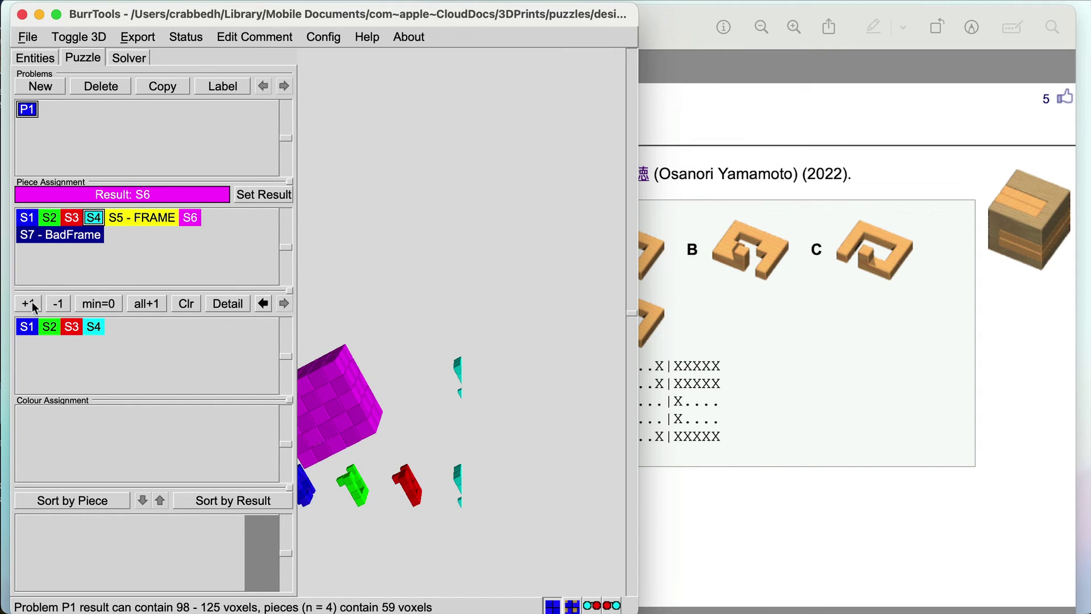
{"action": "left_click", "coordinate": [149, 221]}
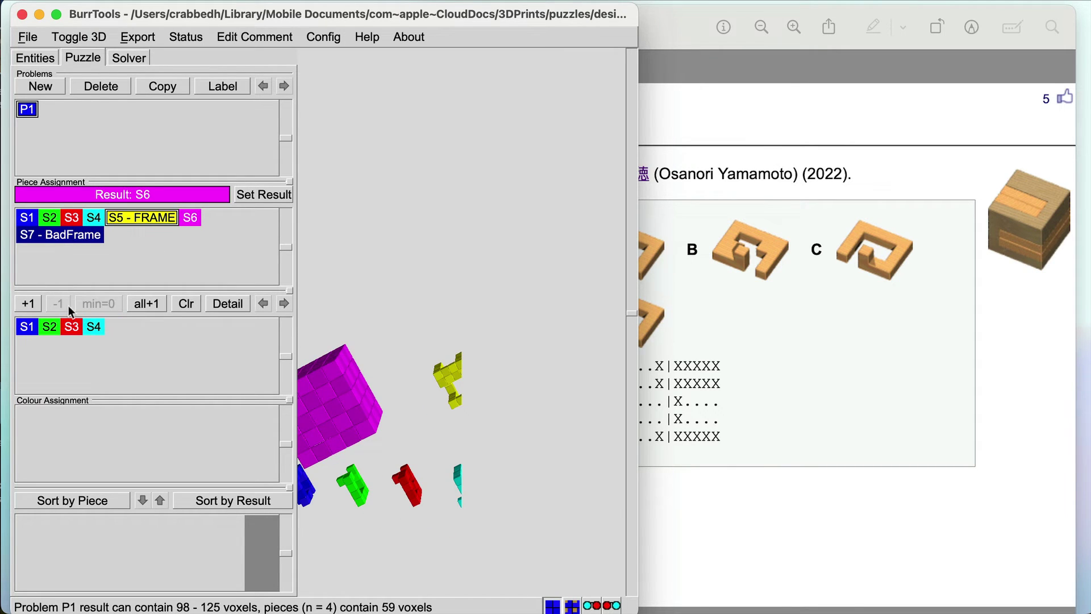
{"action": "left_click", "coordinate": [30, 304]}
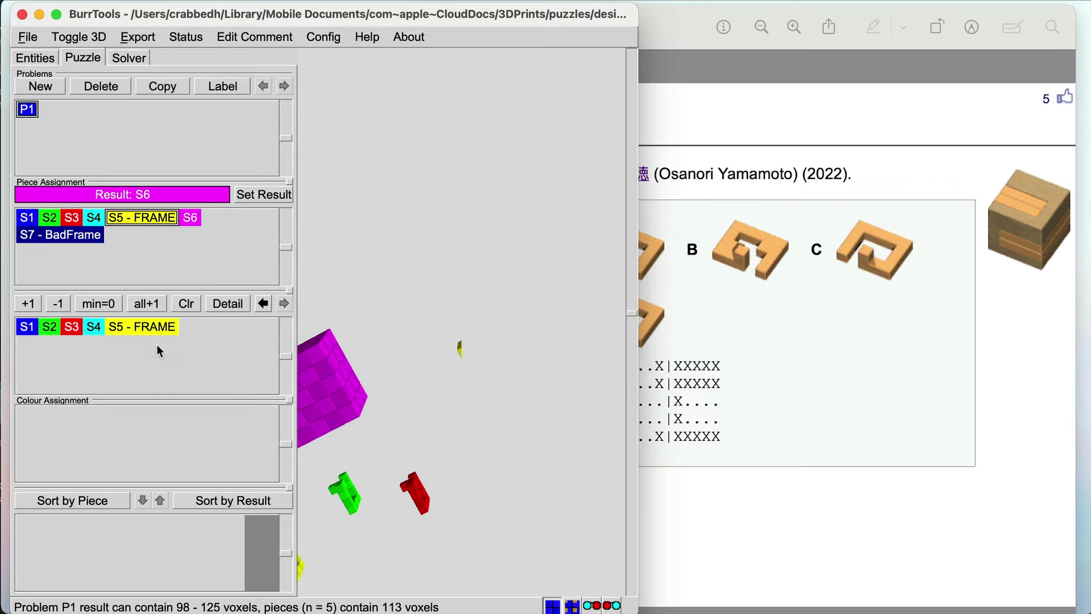
Prepare and run the solver on P1, finding 5 assemblies and 0 solutions.
{"action": "left_click", "coordinate": [128, 61]}
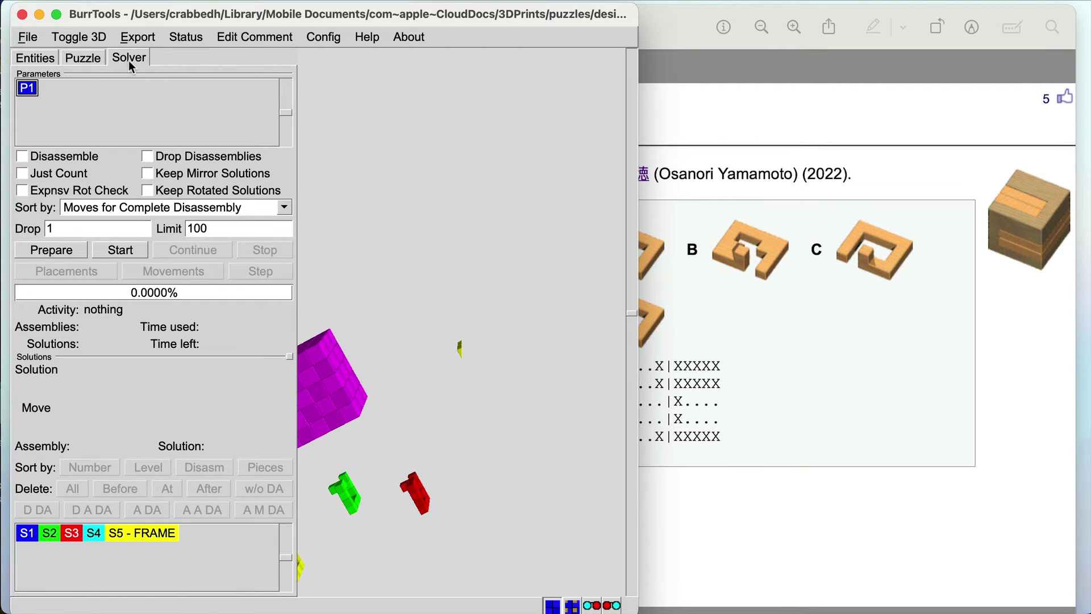
{"action": "left_click", "coordinate": [53, 251]}
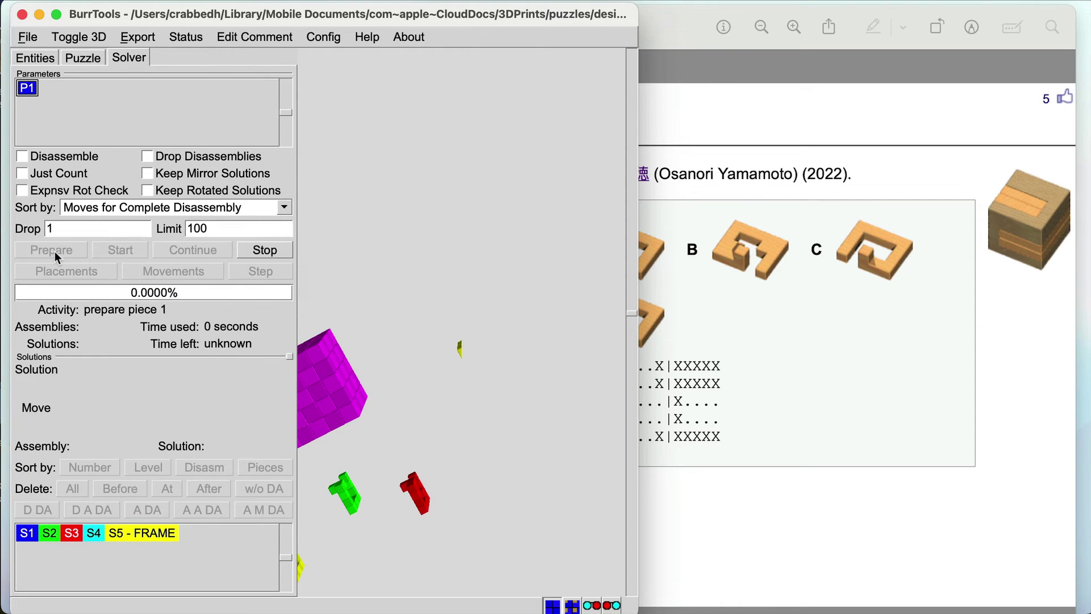
{"action": "left_click", "coordinate": [131, 250]}
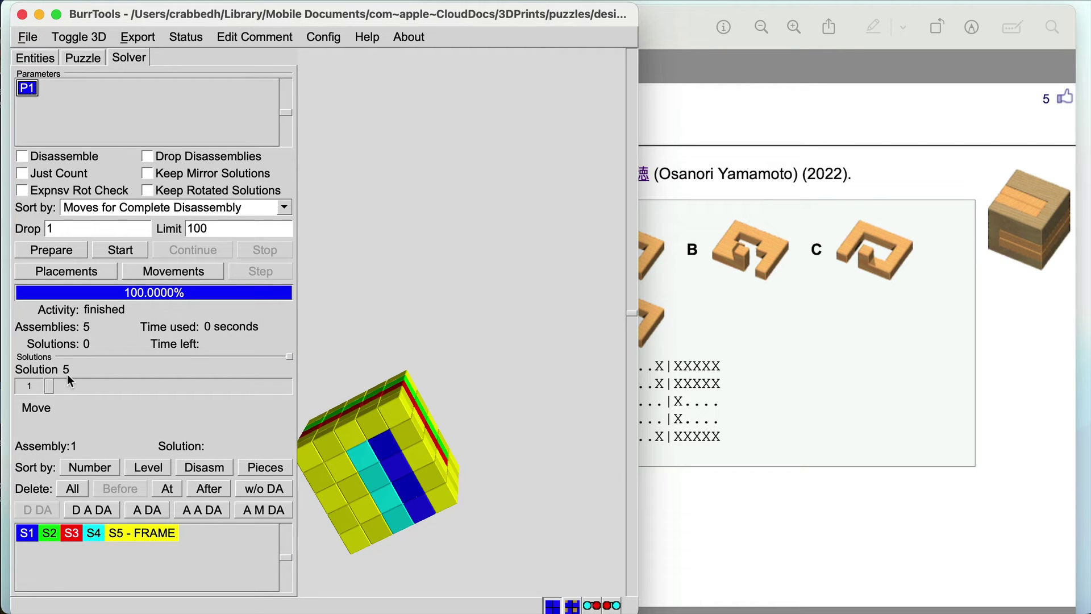
Step through assemblies 1–5, rotating the 3D cube to inspect each one.
{"action": "left_click_drag", "start_coordinate": [487, 428], "coordinate": [541, 469]}
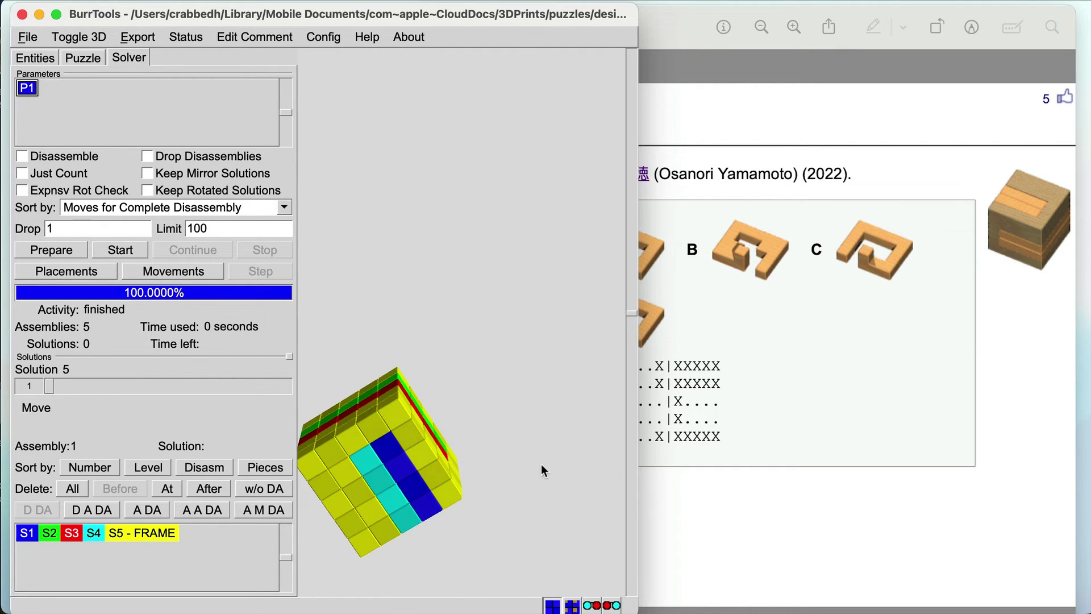
{"action": "left_click_drag", "start_coordinate": [95, 385], "coordinate": [110, 386]}
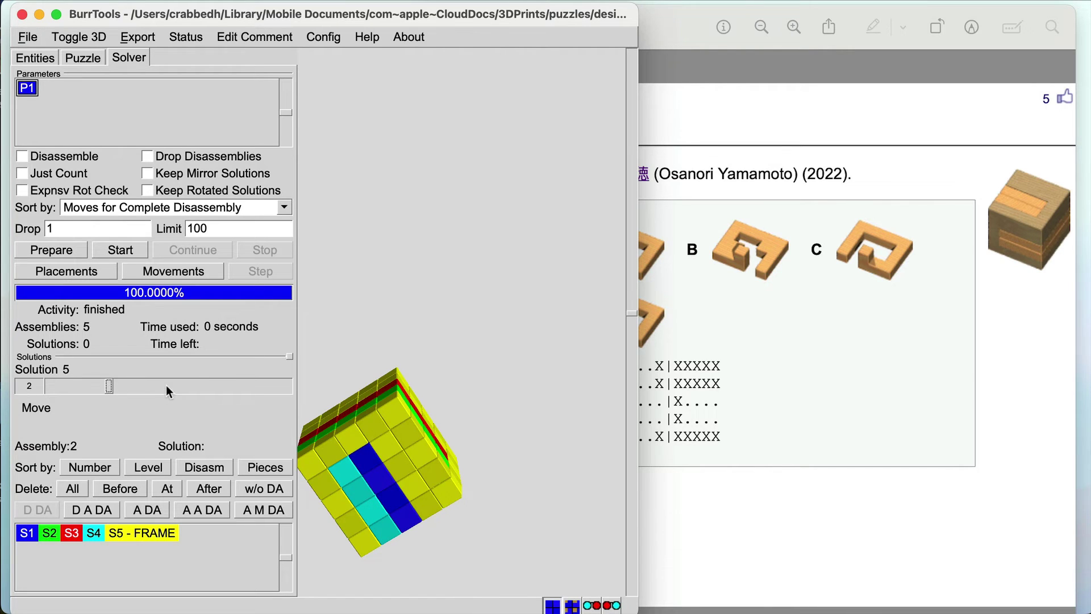
{"action": "left_click_drag", "start_coordinate": [166, 384], "coordinate": [220, 384]}
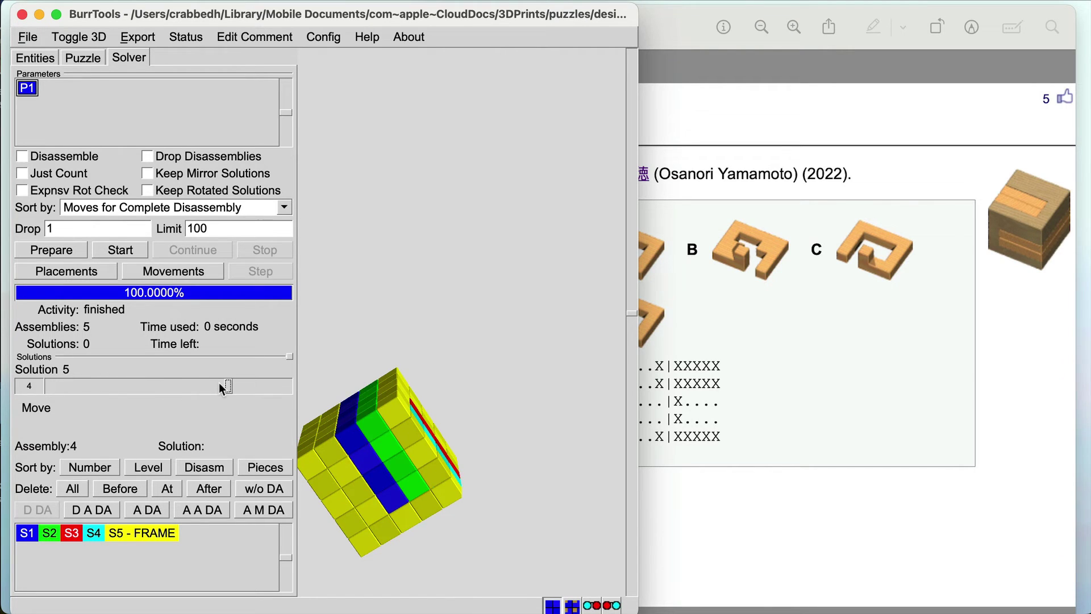
{"action": "left_click", "coordinate": [276, 382]}
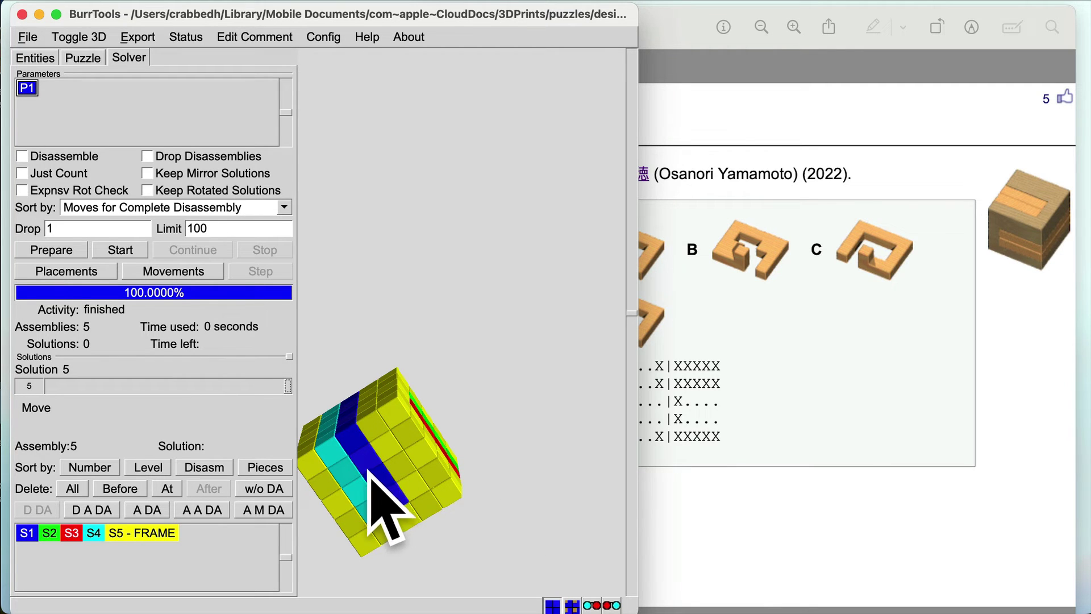
{"action": "left_click_drag", "start_coordinate": [534, 362], "coordinate": [616, 377]}
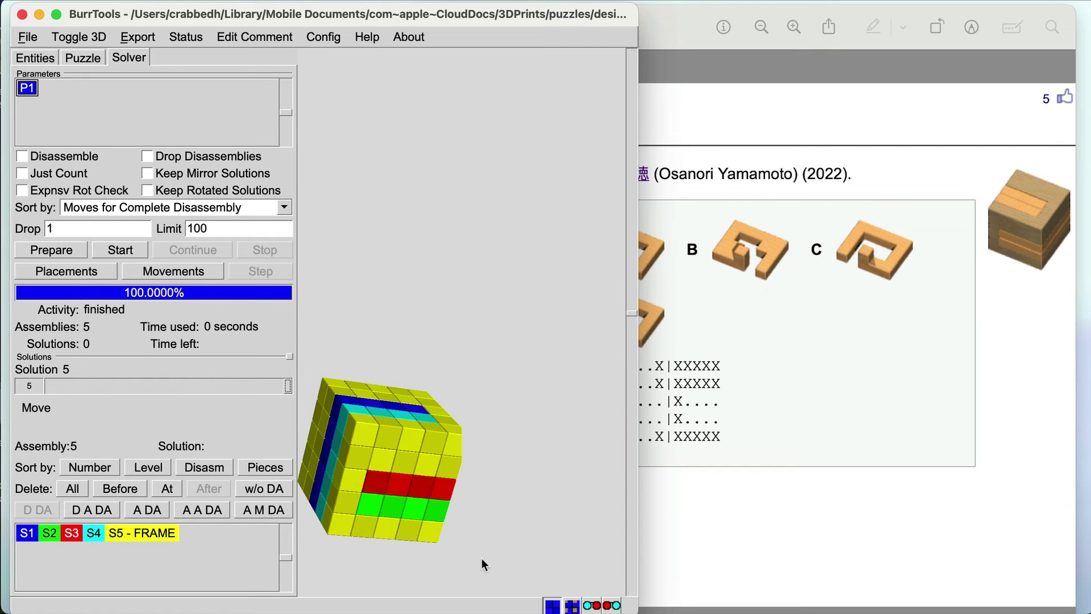
{"action": "left_click_drag", "start_coordinate": [482, 558], "coordinate": [516, 441]}
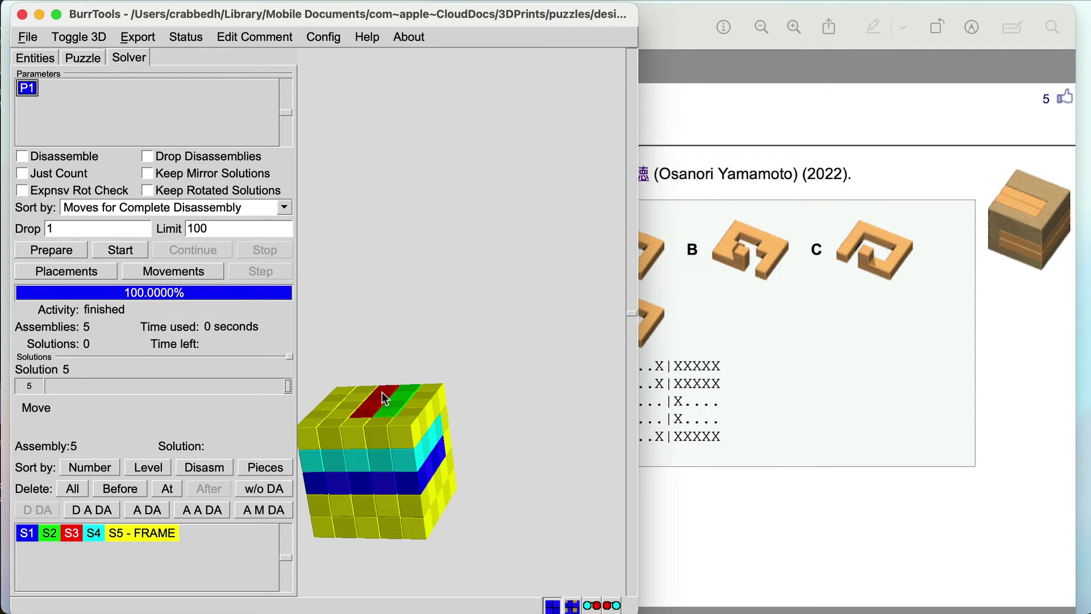
Re-solve P1 with disassembly enabled, giving 1 solution needing 27 moves (21.2.2.2).
{"action": "left_click", "coordinate": [22, 157]}
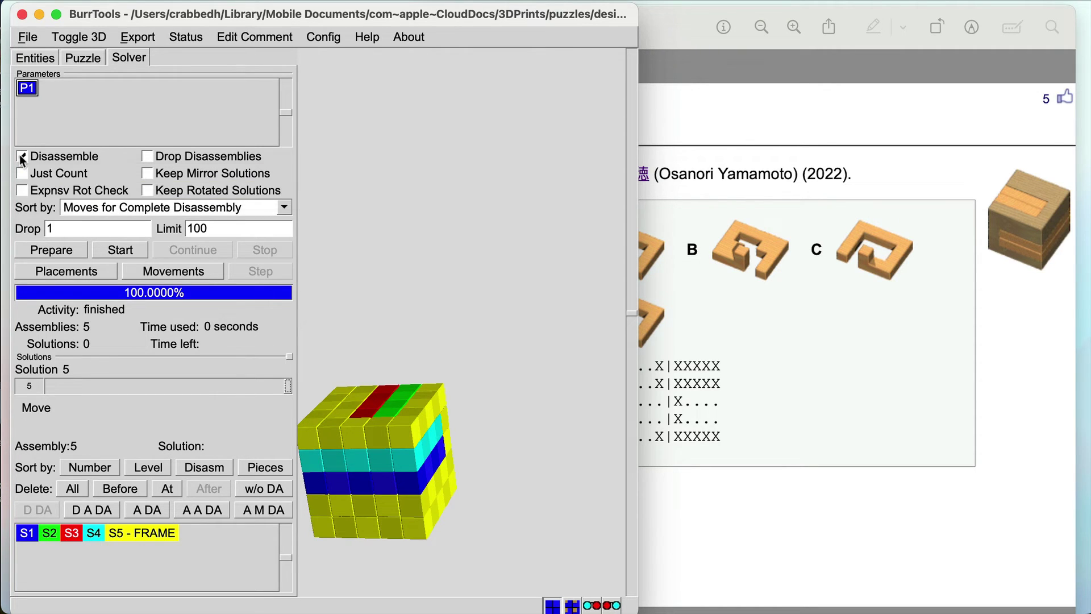
{"action": "left_click", "coordinate": [41, 253]}
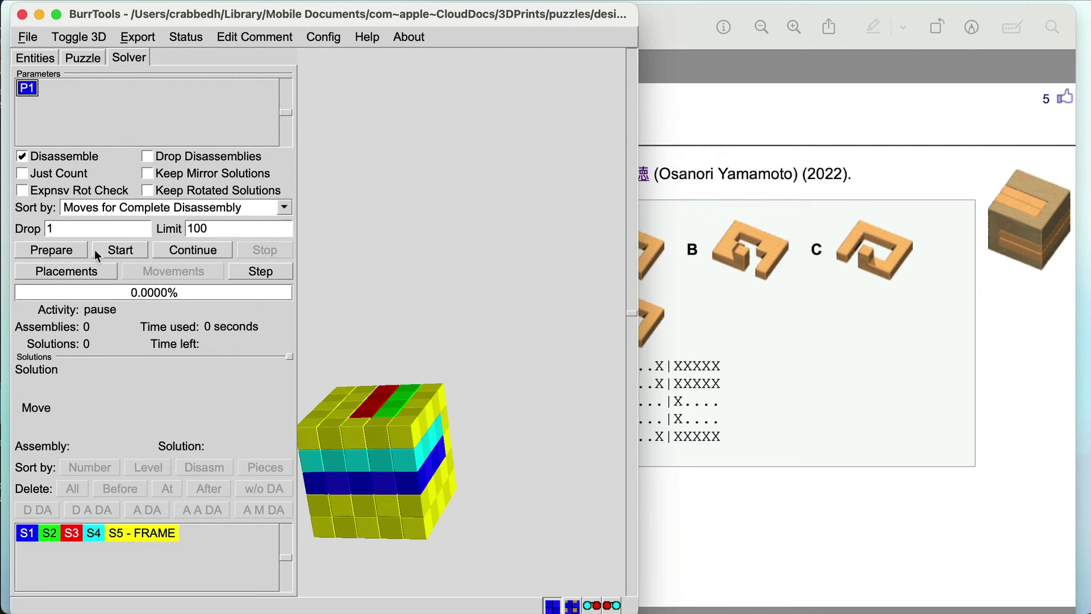
{"action": "left_click", "coordinate": [121, 250]}
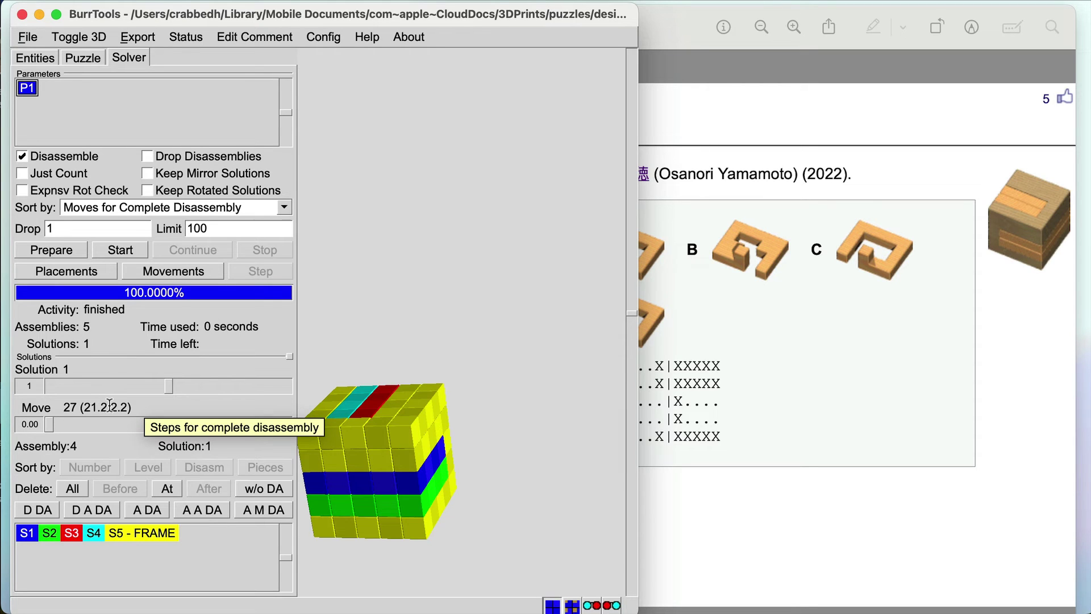
Compare with the Slider 2 page's published Moves value 21.2.1.2, then return to BurrTools.
{"action": "left_click", "coordinate": [815, 401]}
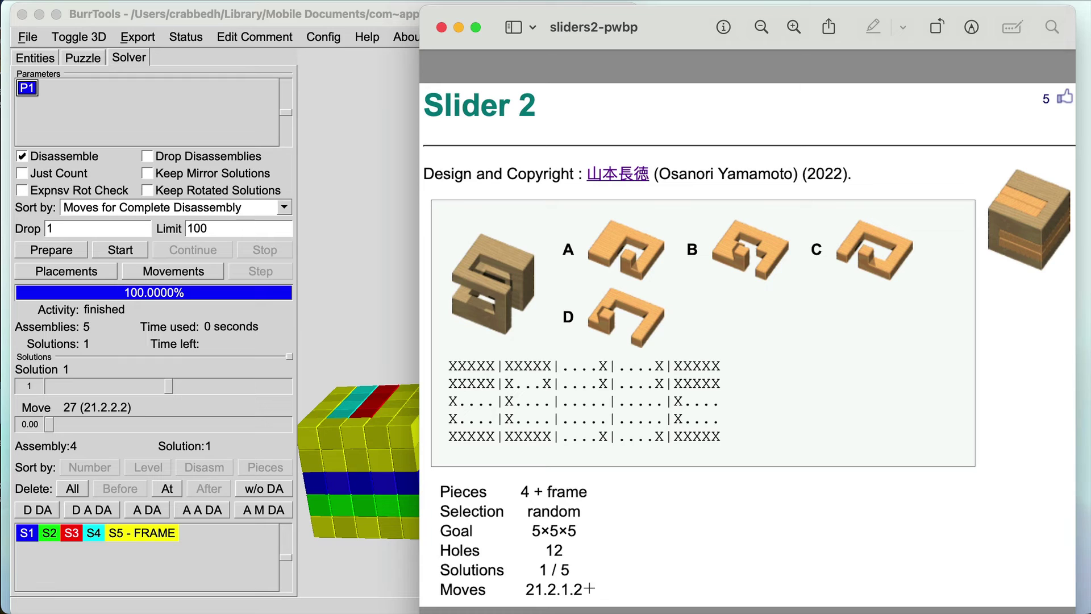
{"action": "double_click", "coordinate": [565, 587]}
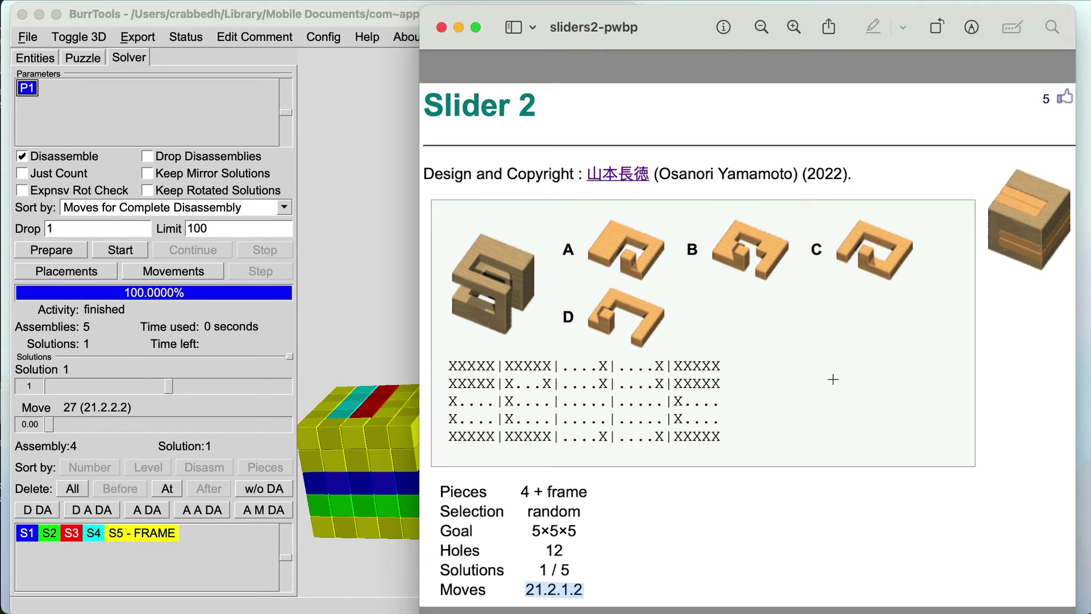
{"action": "left_click", "coordinate": [241, 15]}
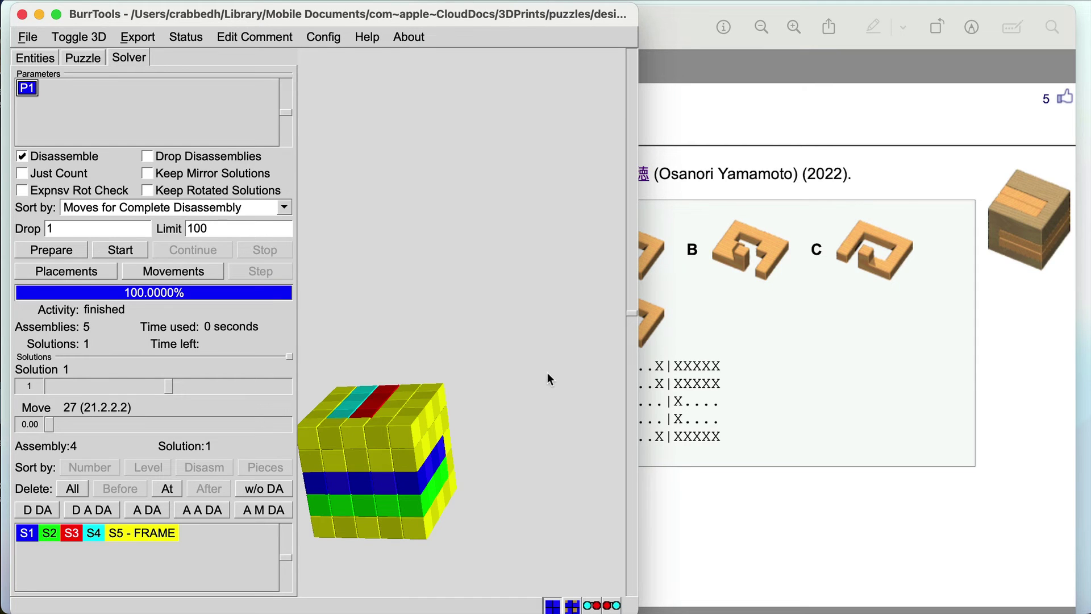
{"action": "left_click_drag", "start_coordinate": [513, 405], "coordinate": [618, 426]}
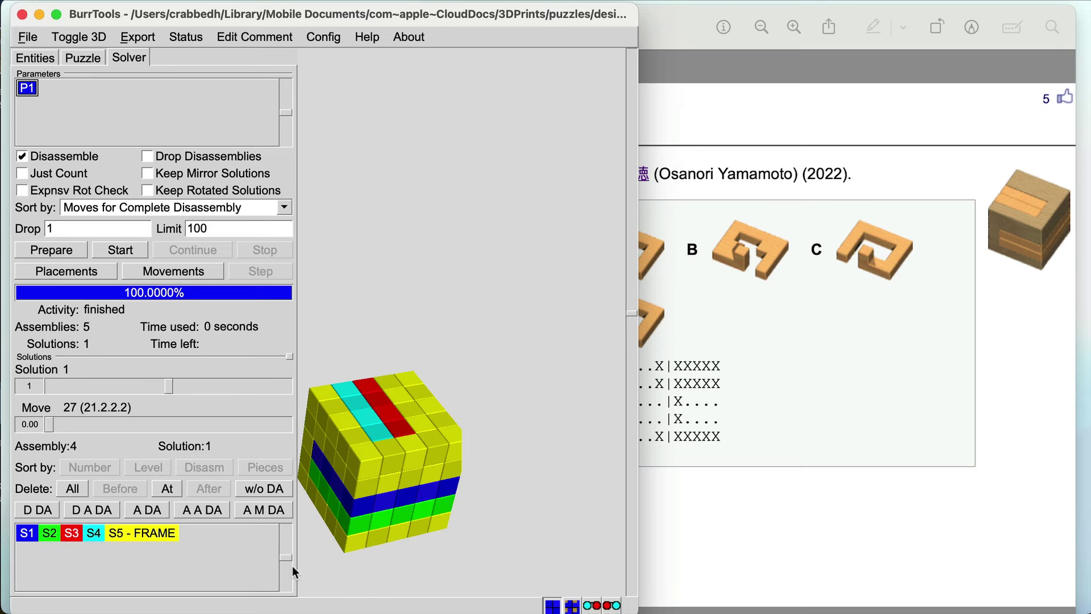
{"action": "left_click_drag", "start_coordinate": [502, 463], "coordinate": [458, 526]}
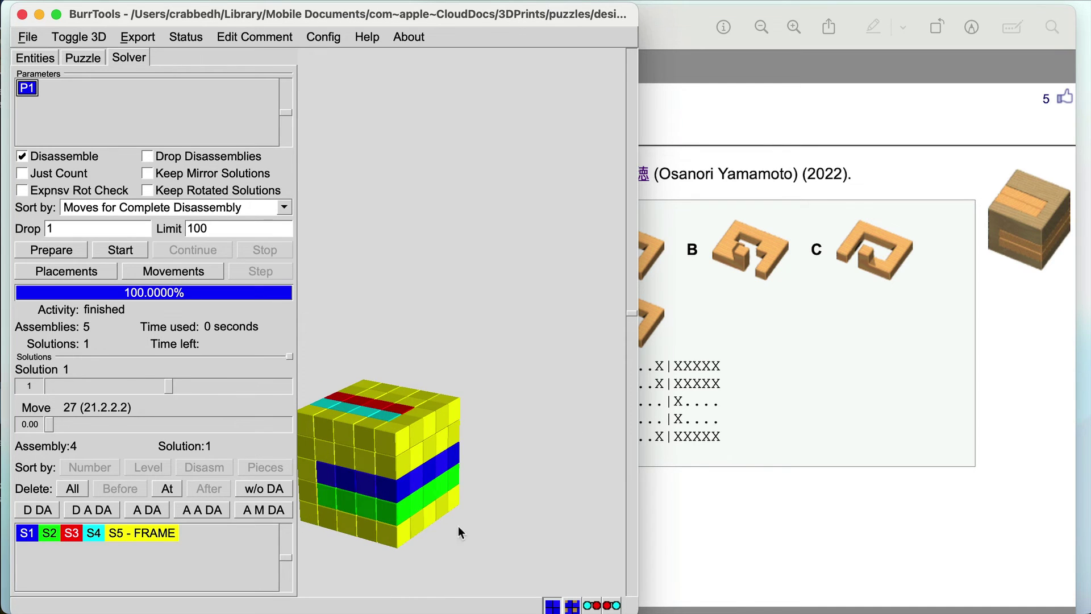
{"action": "left_click", "coordinate": [130, 533]}
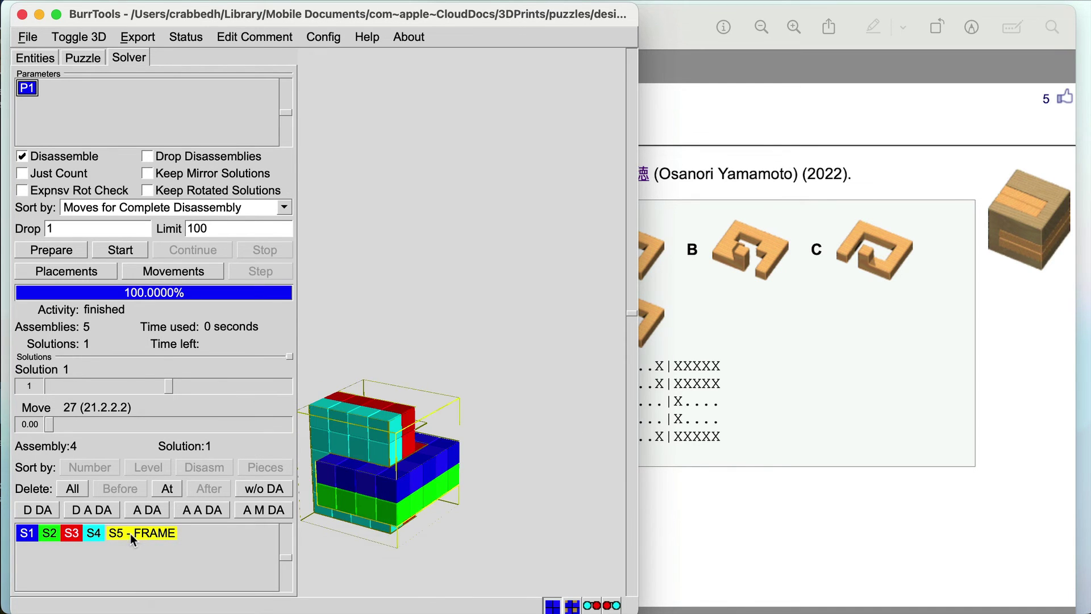
{"action": "left_click", "coordinate": [91, 533]}
{"action": "left_click", "coordinate": [72, 532]}
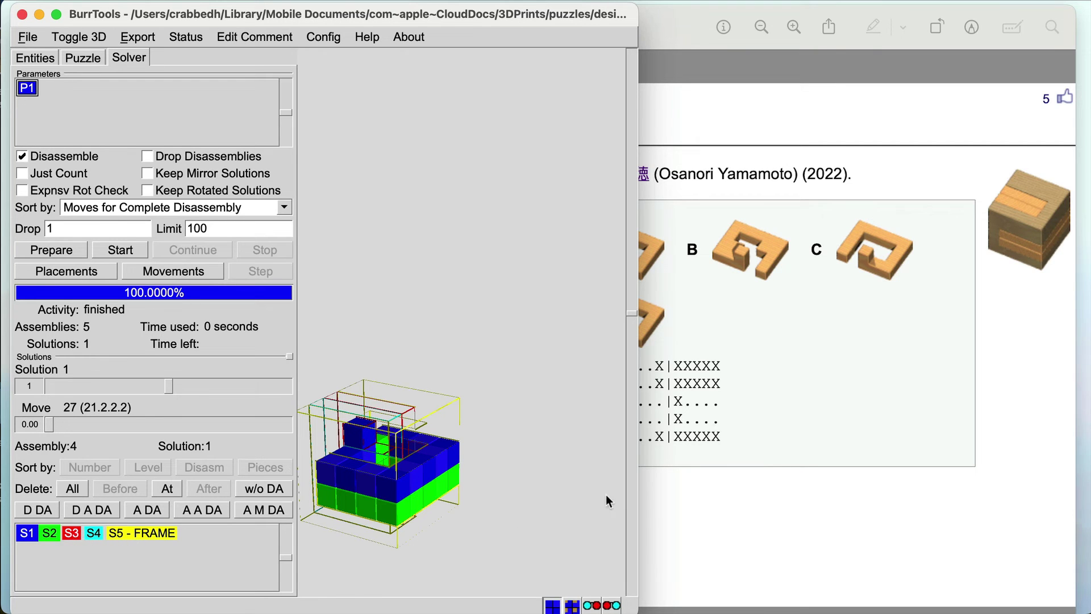
{"action": "left_click_drag", "start_coordinate": [606, 494], "coordinate": [367, 557]}
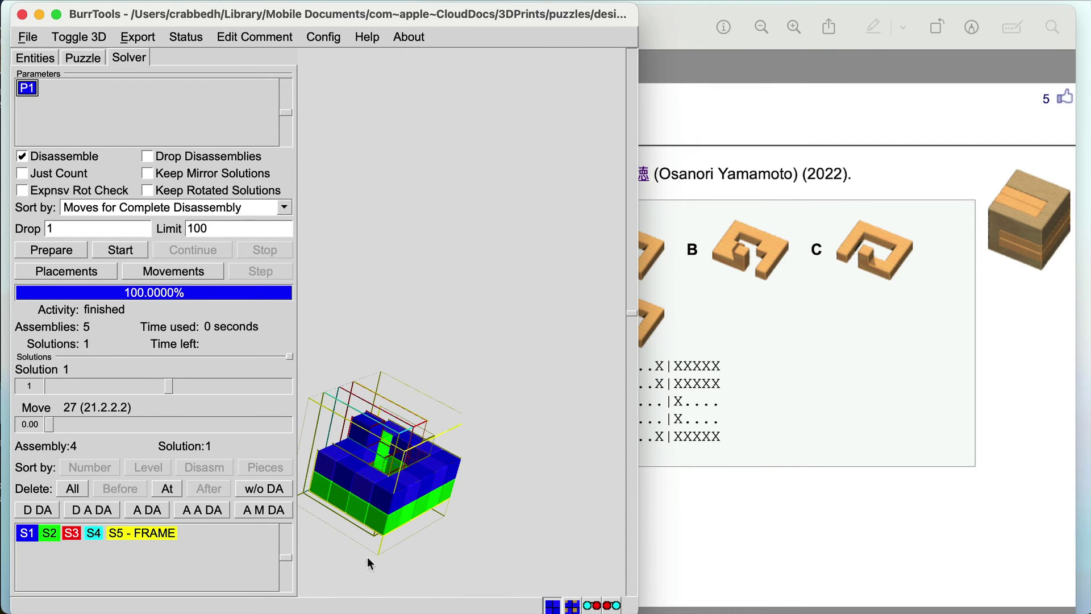
{"action": "left_click", "coordinate": [156, 534]}
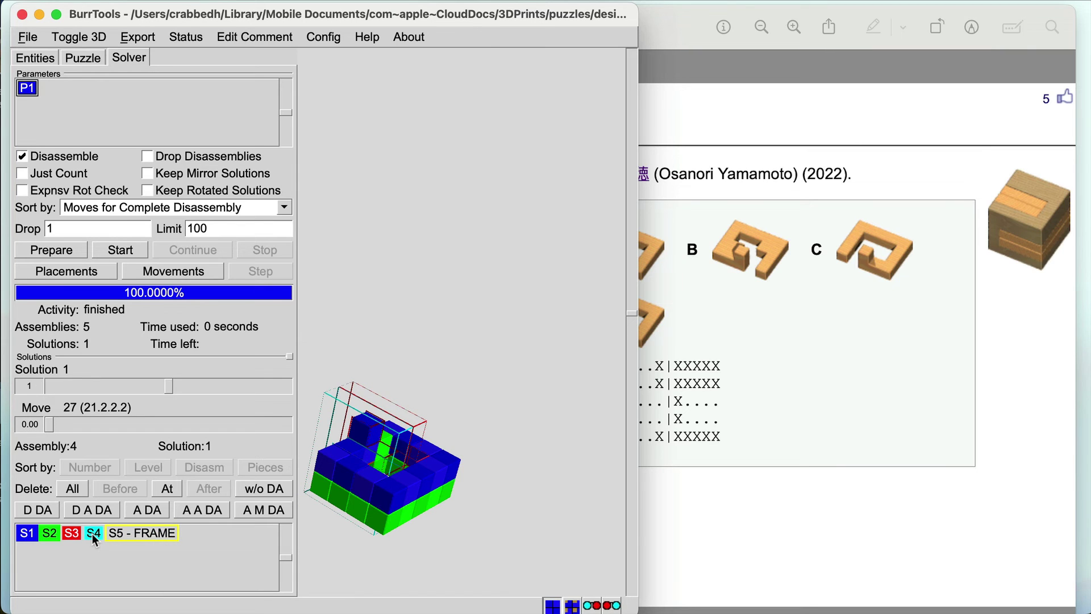
{"action": "left_click", "coordinate": [92, 534]}
{"action": "left_click", "coordinate": [71, 534]}
{"action": "left_click_drag", "start_coordinate": [532, 331], "coordinate": [441, 370]}
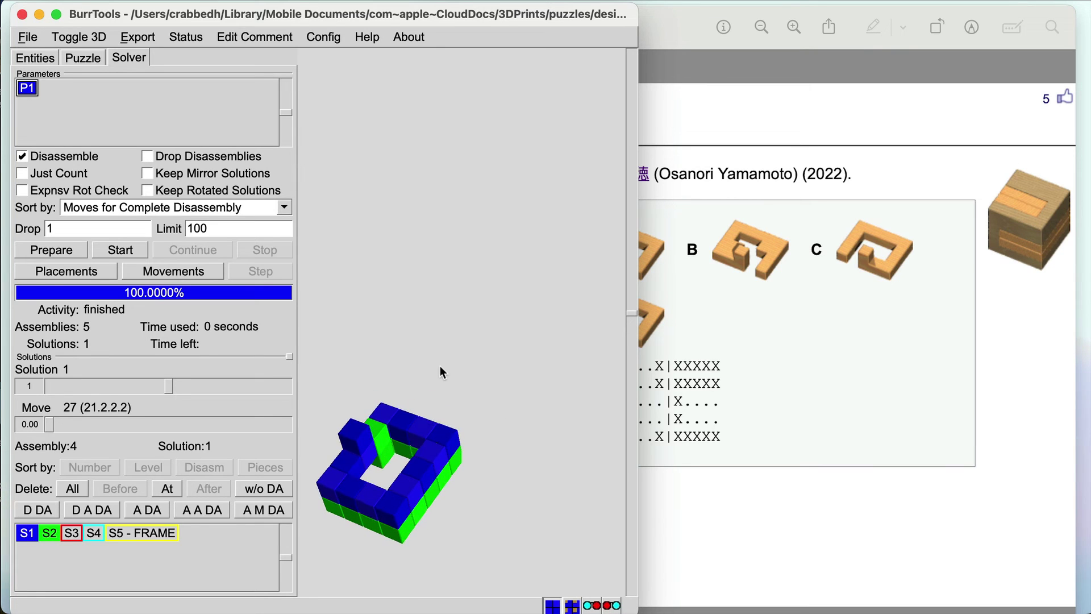
{"action": "left_click", "coordinate": [162, 533]}
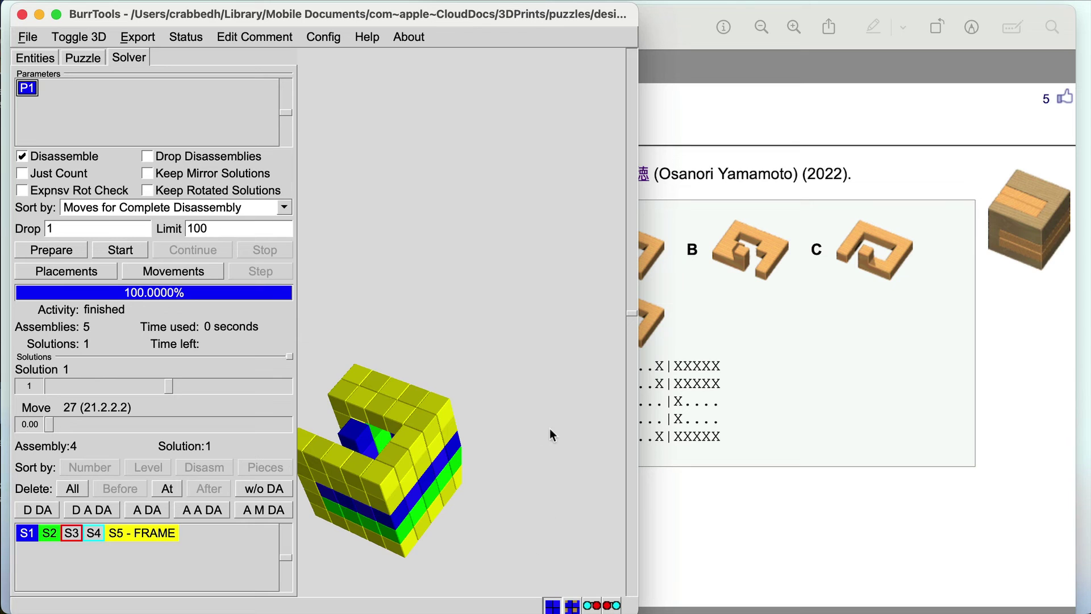
{"action": "left_click_drag", "start_coordinate": [550, 429], "coordinate": [568, 466]}
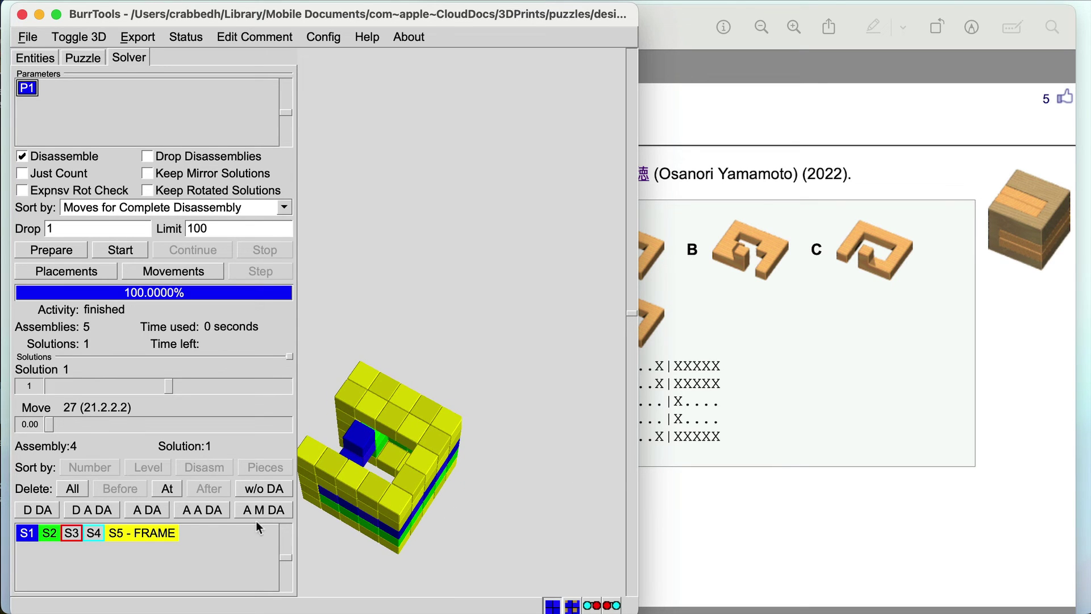
{"action": "left_click", "coordinate": [26, 533]}
{"action": "left_click", "coordinate": [46, 534]}
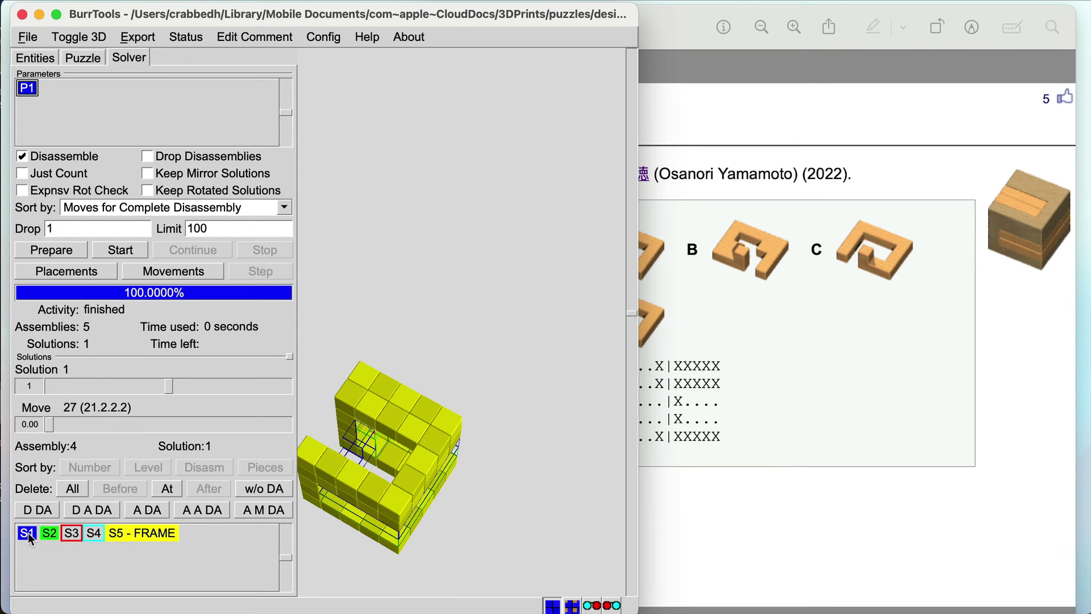
{"action": "left_click", "coordinate": [29, 533]}
{"action": "left_click", "coordinate": [49, 533]}
{"action": "left_click", "coordinate": [74, 532]}
{"action": "left_click", "coordinate": [93, 534]}
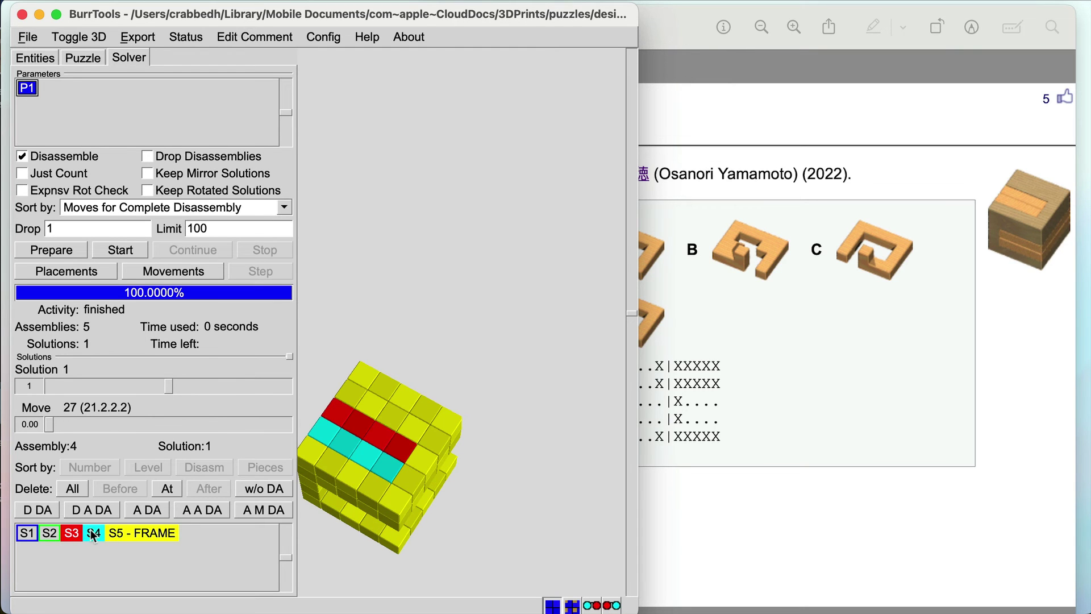
{"action": "left_click_drag", "start_coordinate": [574, 339], "coordinate": [632, 206]}
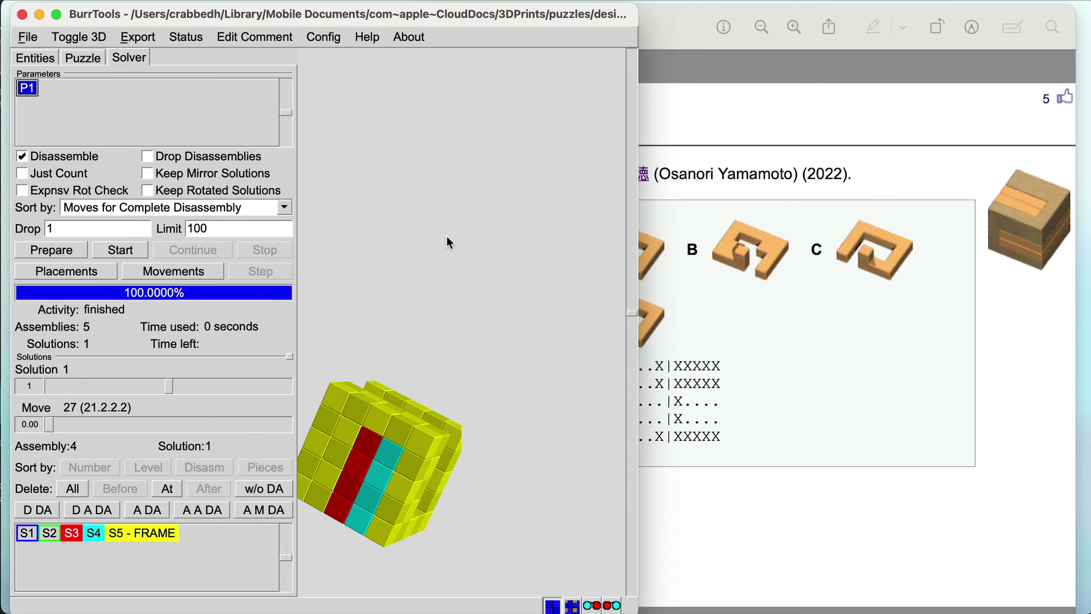
{"action": "left_click", "coordinate": [26, 532]}
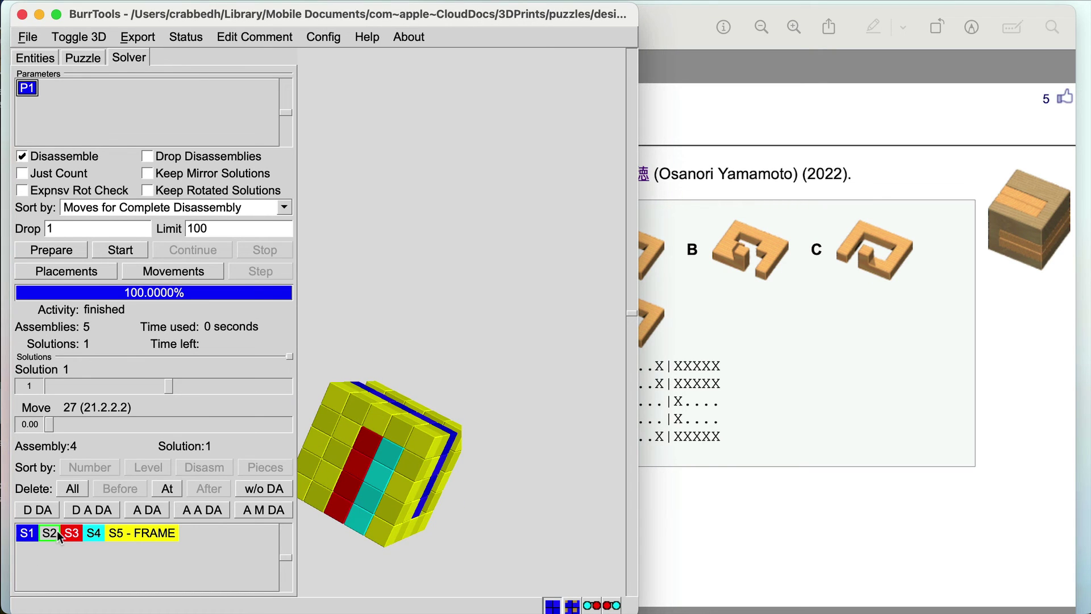
{"action": "left_click", "coordinate": [50, 532]}
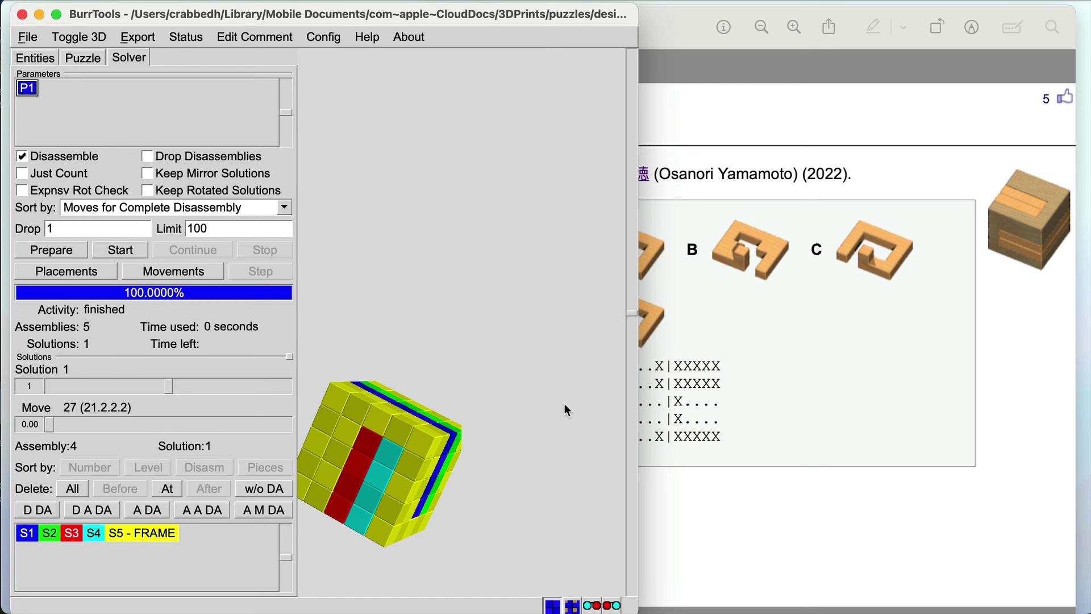
Rotate the solved cube to bring the blue and green pieces forward.
{"action": "left_click_drag", "start_coordinate": [565, 404], "coordinate": [395, 362]}
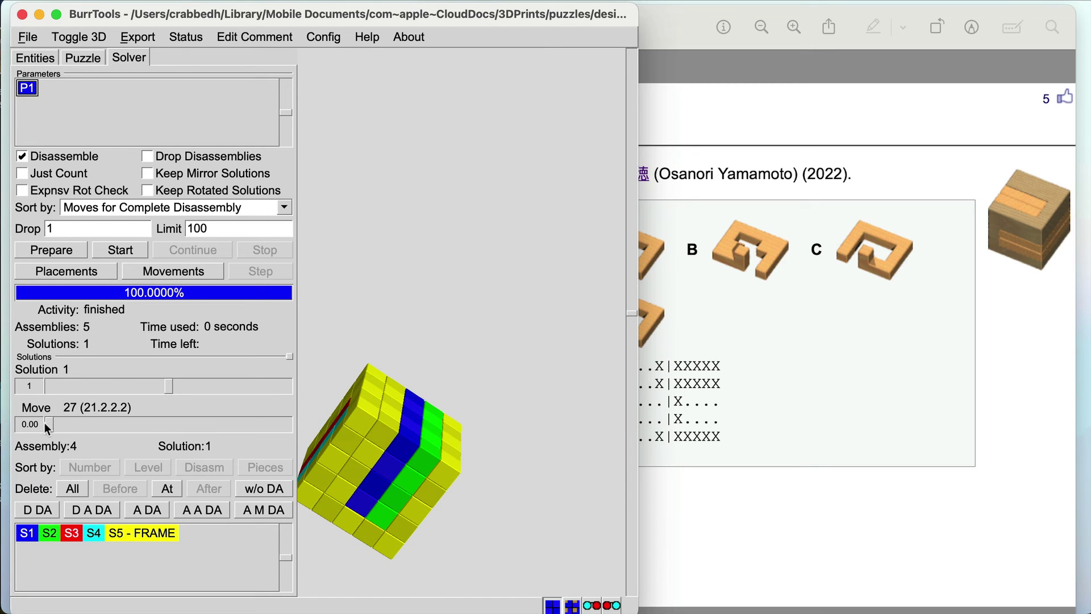